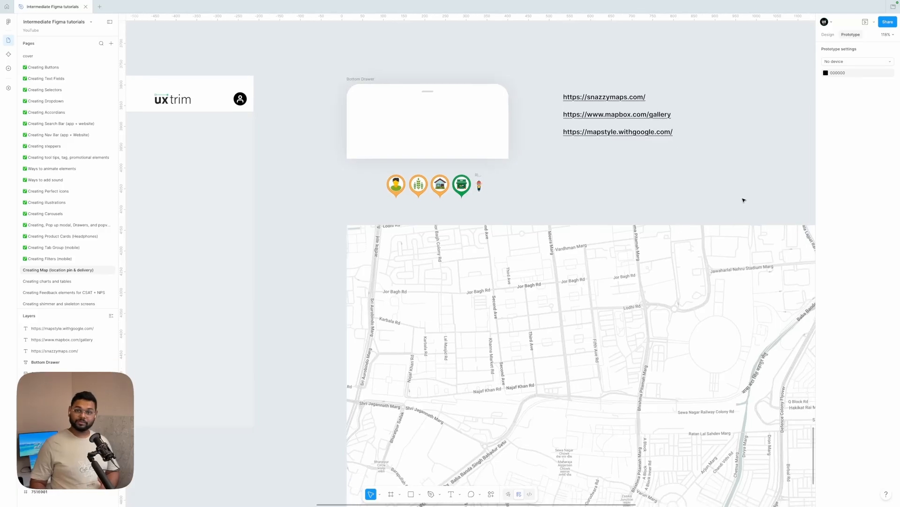
# Zoom around the canvas to examine the map image and the row of location pin icons above it.
pyautogui.scroll(-4, 742, 199)
pyautogui.keyDown('ctrl'); pyautogui.scroll(-5, 531, 154); pyautogui.keyUp('ctrl')
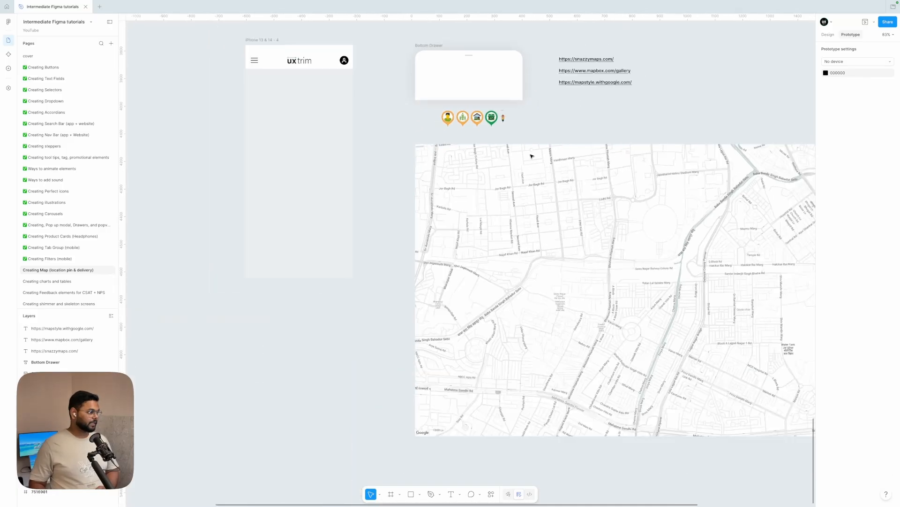
pyautogui.click(551, 194)
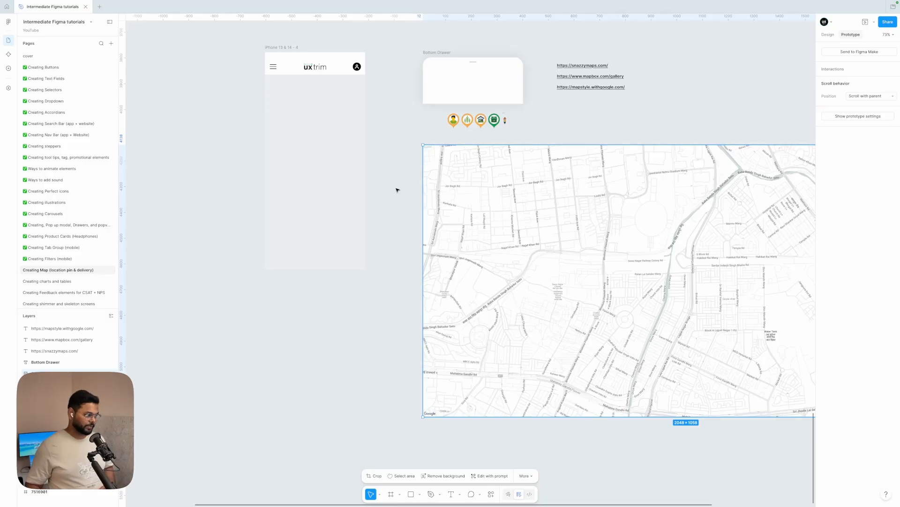
pyautogui.keyDown('ctrl'); pyautogui.scroll(10, 481, 123); pyautogui.keyUp('ctrl')
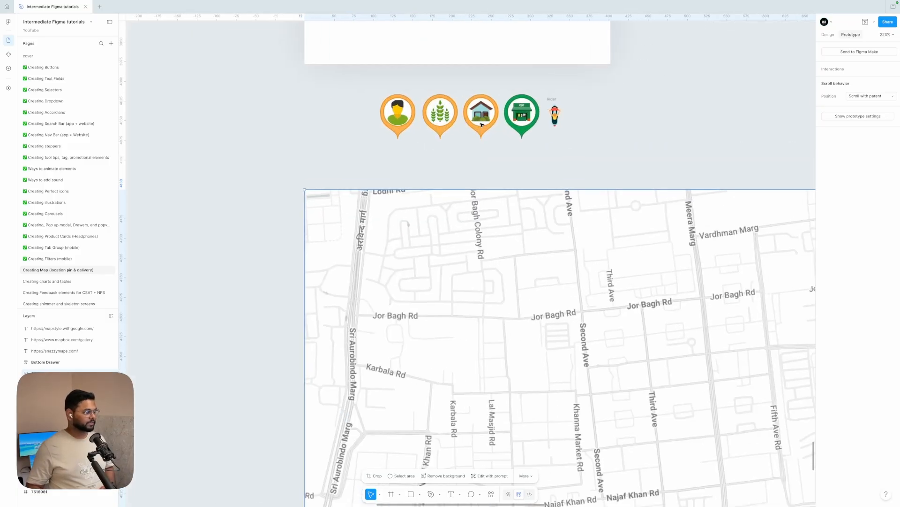
pyautogui.scroll(2, 481, 123)
pyautogui.hscroll(1, 481, 123)
pyautogui.moveTo(338, 196); pyautogui.dragTo(468, 161)
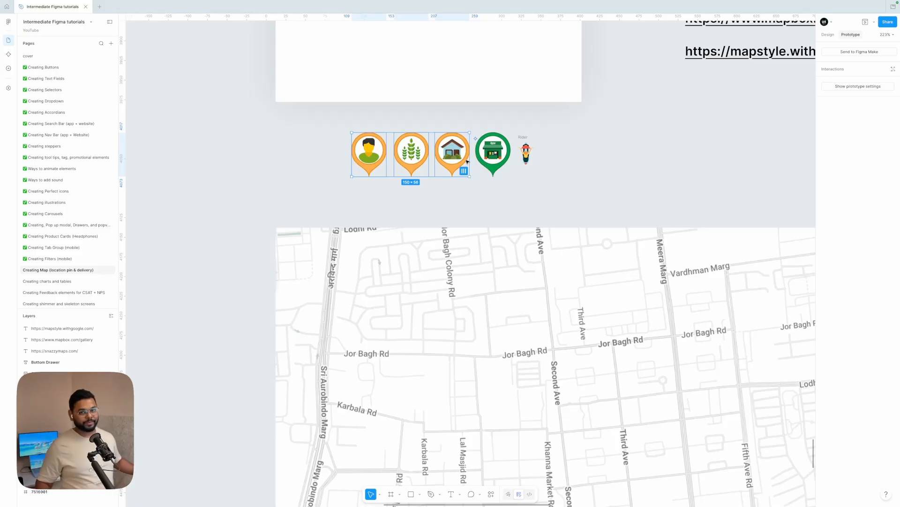
# Inspect the individual location pin icons and the rider marker beside the map.
pyautogui.keyDown('ctrl'); pyautogui.scroll(5, 535, 170); pyautogui.keyUp('ctrl')
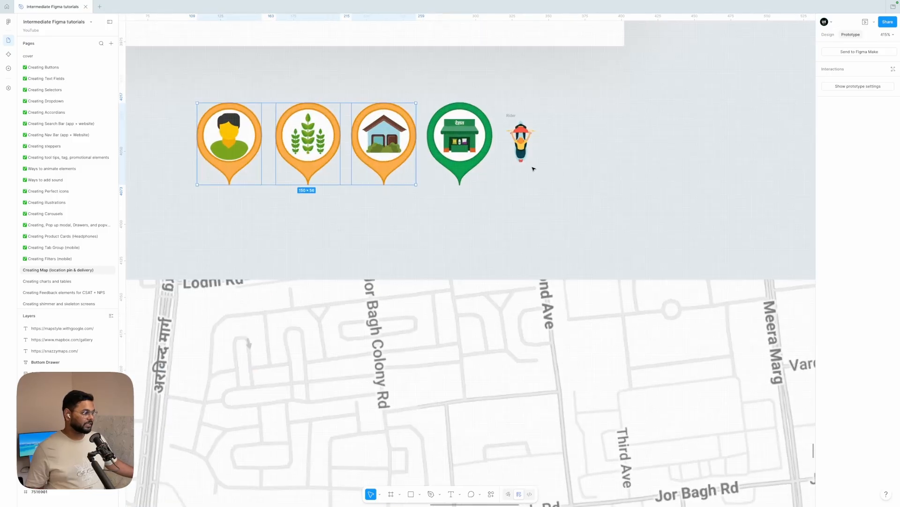
pyautogui.keyDown('ctrl'); pyautogui.scroll(-5, 518, 162); pyautogui.keyUp('ctrl')
pyautogui.click(464, 197)
pyautogui.click(449, 157)
pyautogui.click(417, 158)
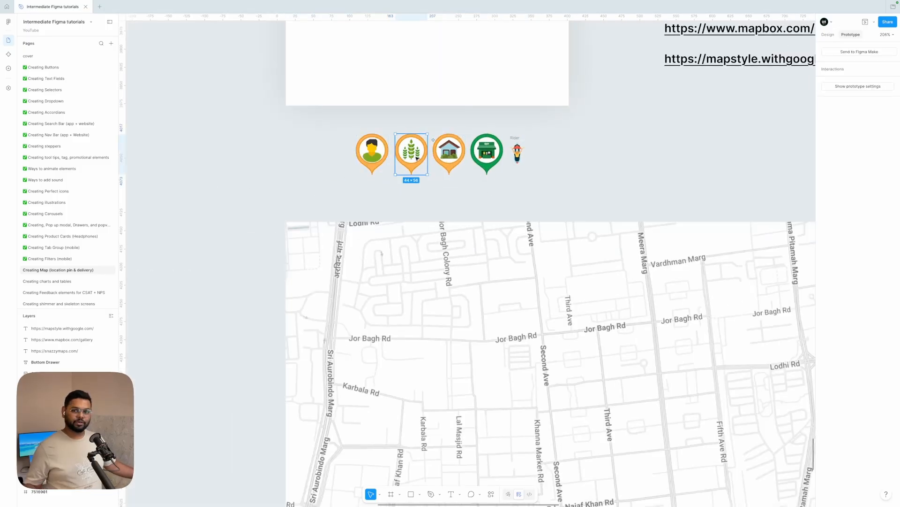
pyautogui.click(375, 156)
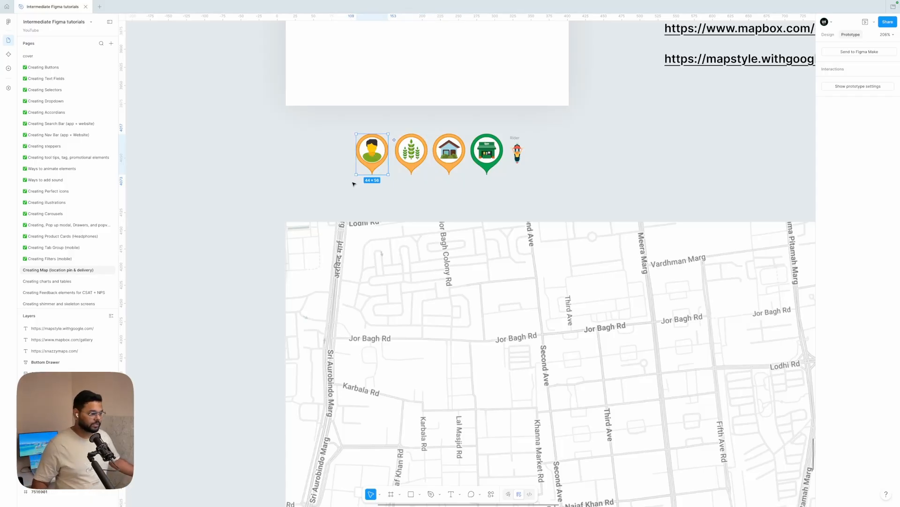
pyautogui.scroll(-5, 376, 156)
pyautogui.moveTo(348, 166); pyautogui.dragTo(405, 155)
pyautogui.click(503, 152)
pyautogui.scroll(-4, 505, 153)
pyautogui.hscroll(3, 506, 155)
pyautogui.scroll(1, 506, 154)
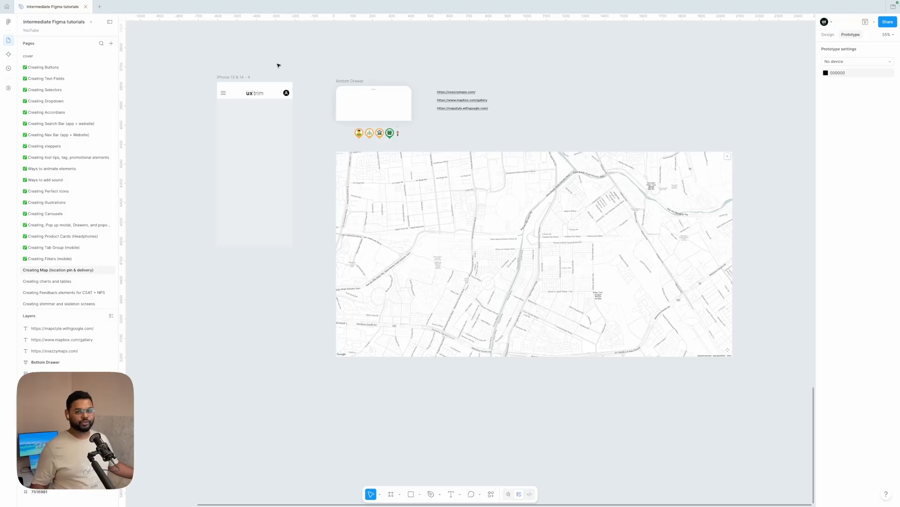
# Open the snazzymaps.com link from the canvas in the browser.
pyautogui.scroll(10, 461, 77)
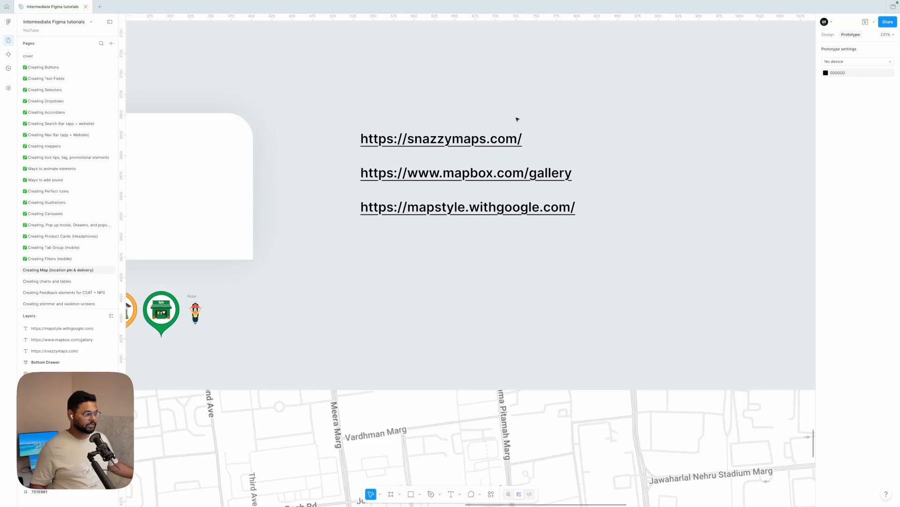
pyautogui.click(441, 139)
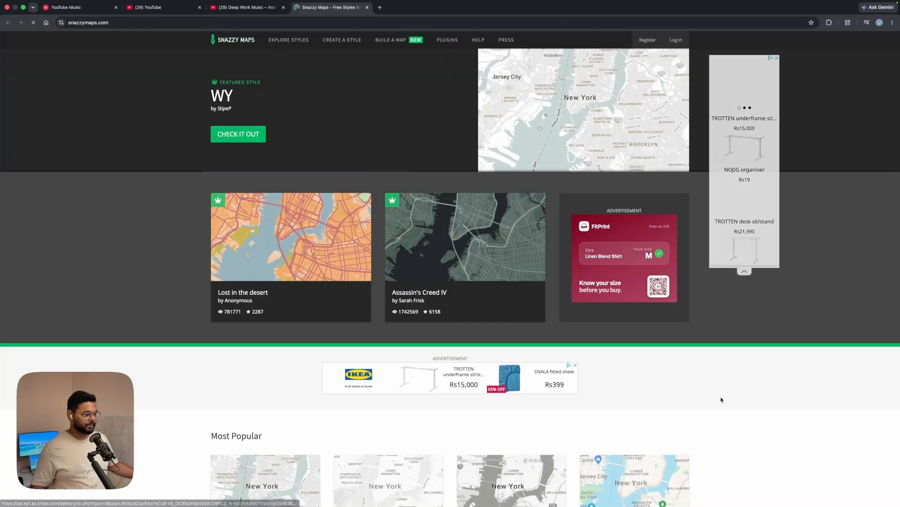
pyautogui.scroll(-15, 722, 399)
pyautogui.scroll(15, 722, 400)
pyautogui.click(247, 134)
pyautogui.click(307, 296)
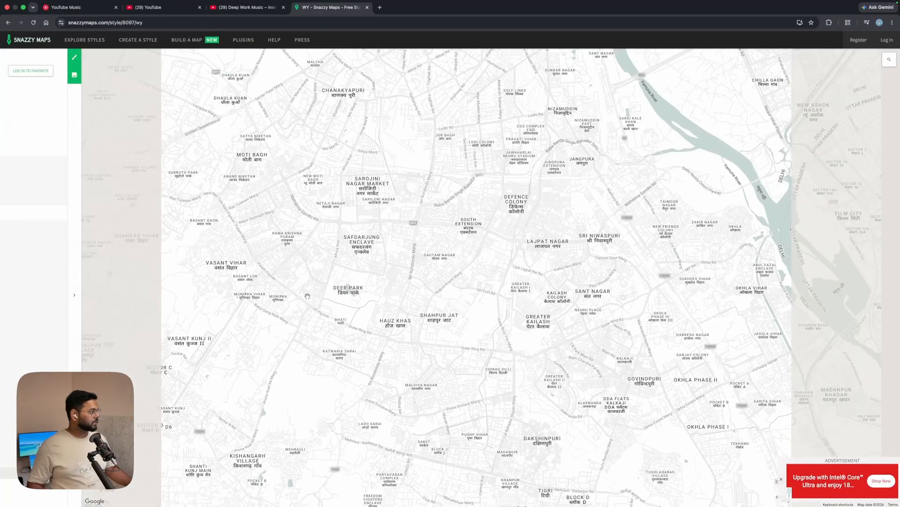
# Pan the Snazzy Maps style preview and check its Download Image option, closing the dialog.
pyautogui.moveTo(571, 317); pyautogui.dragTo(381, 218)
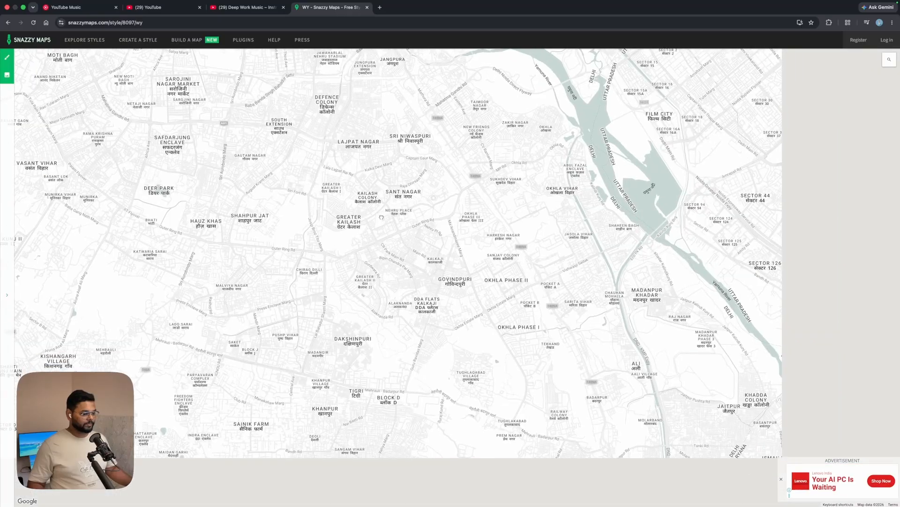
pyautogui.moveTo(529, 270); pyautogui.dragTo(598, 336)
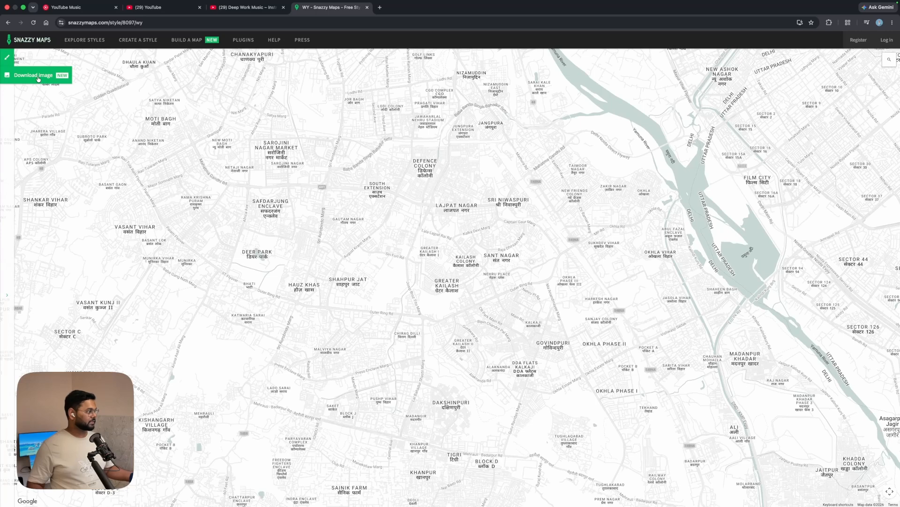
pyautogui.click(38, 76)
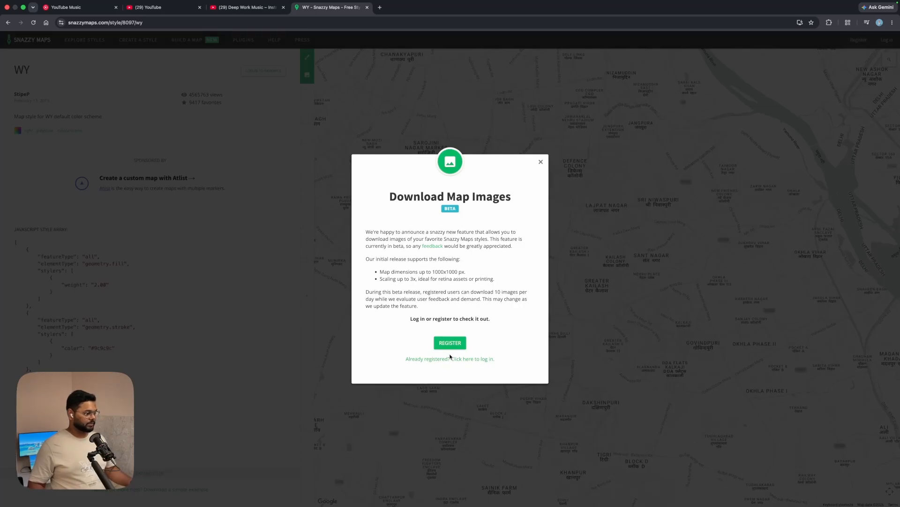
pyautogui.click(541, 162)
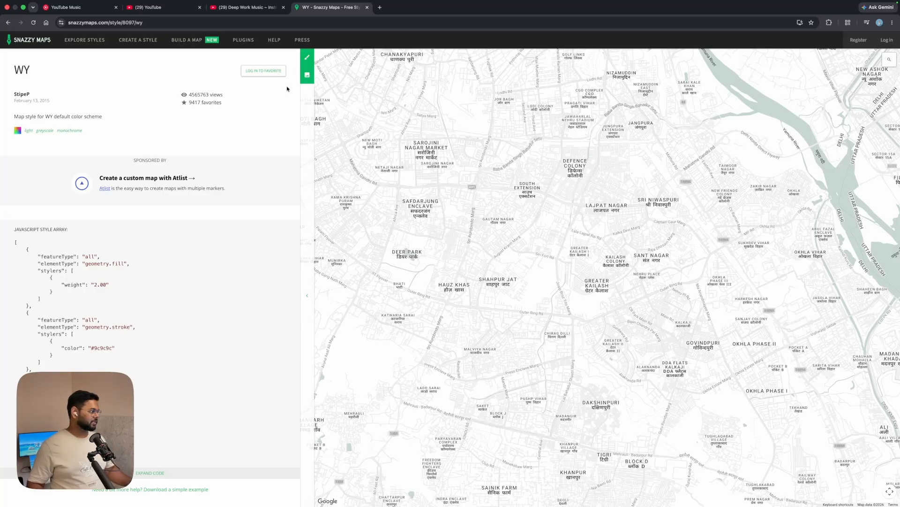
# Return to the design file and open the mapbox.com/gallery link.
pyautogui.press('super+Tab')
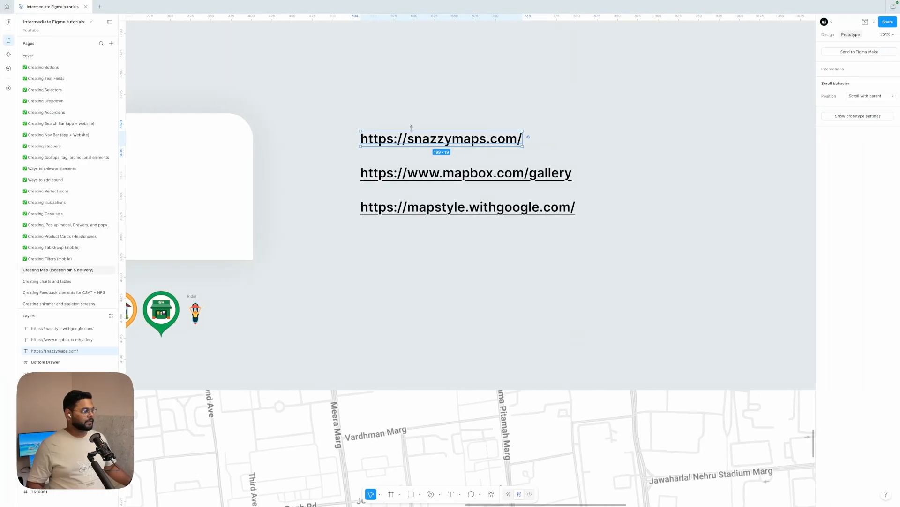
pyautogui.click(500, 267)
pyautogui.click(500, 170)
pyautogui.click(500, 170)
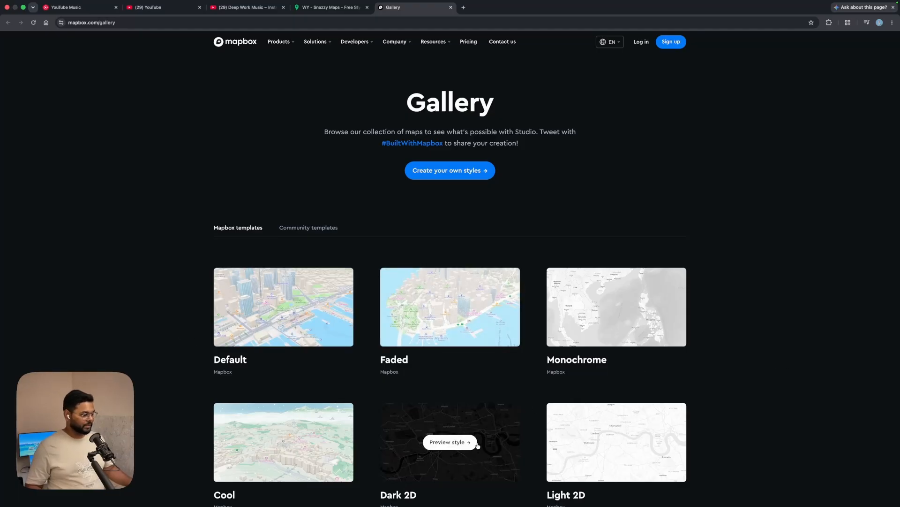
# Browse the Mapbox gallery's map style templates.
pyautogui.moveTo(599, 461)
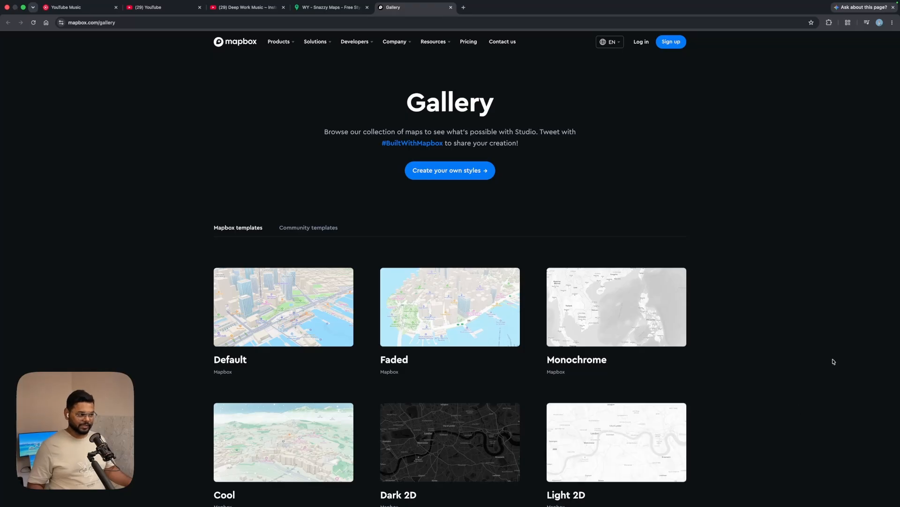
pyautogui.scroll(-10, 688, 344)
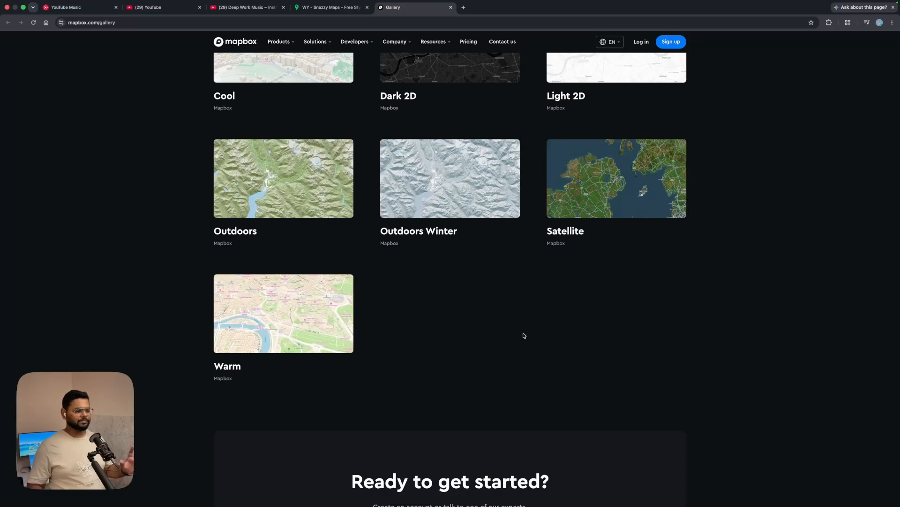
pyautogui.scroll(10, 522, 335)
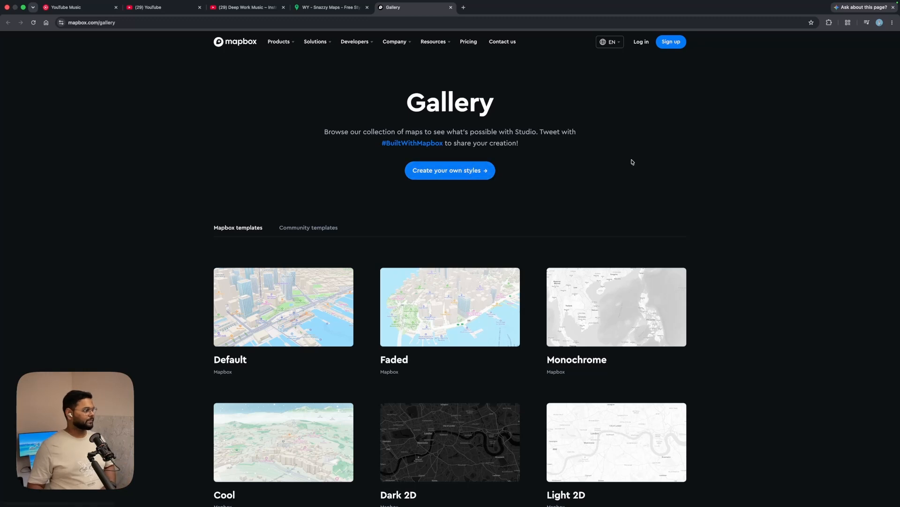
pyautogui.scroll(-3, 630, 162)
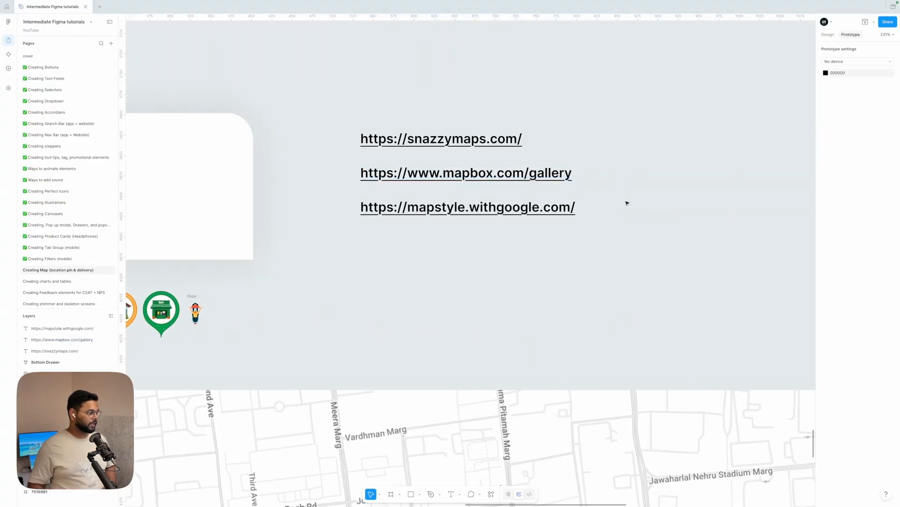
# Open the mapstyle.withgoogle.com link and switch to the legacy JSON styling wizard.
pyautogui.doubleClick(498, 207)
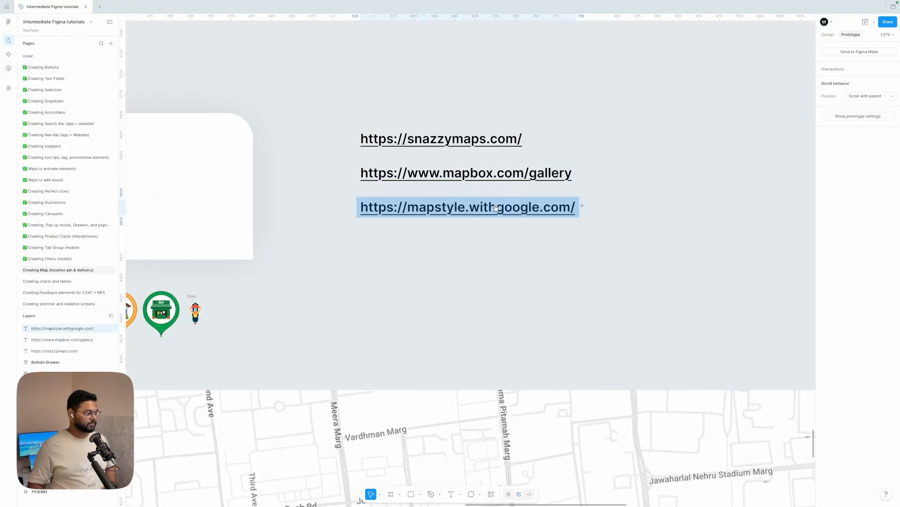
pyautogui.click(497, 208)
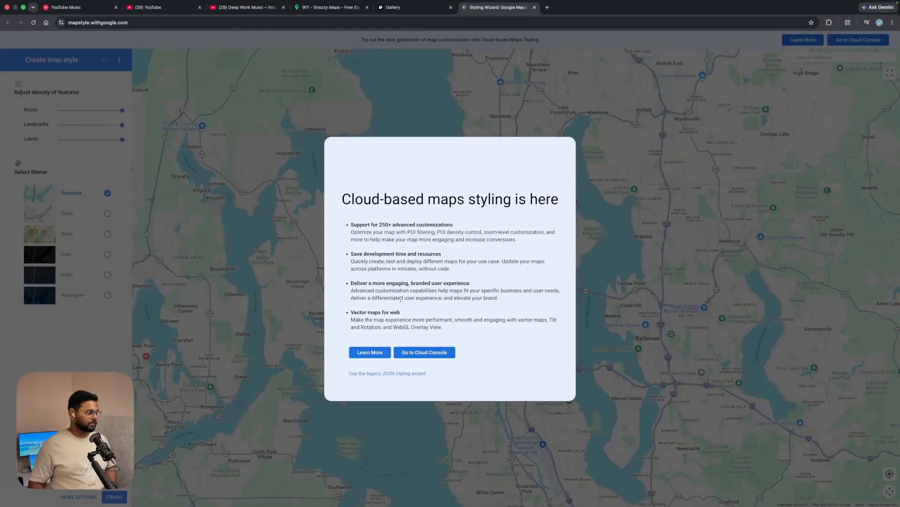
pyautogui.click(381, 373)
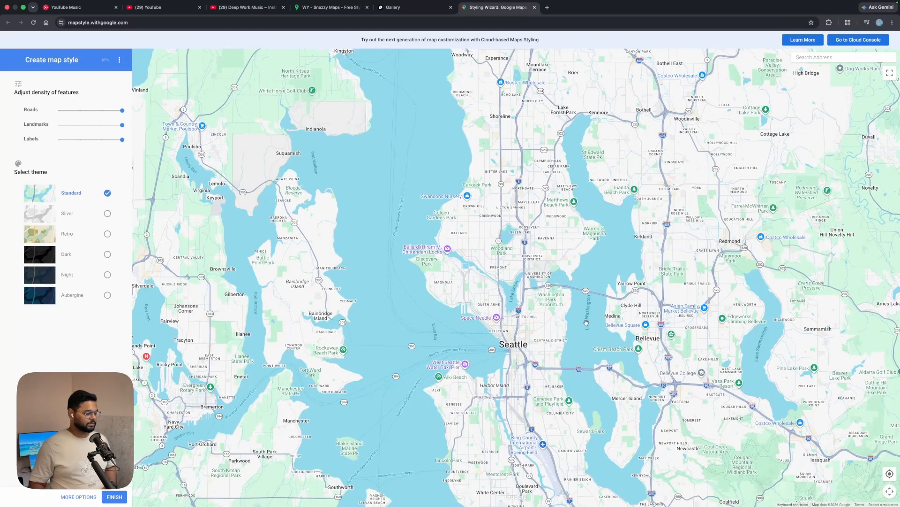
# Experiment with the Roads, Landmarks and Labels density sliders, setting Labels to the lowest density.
pyautogui.moveTo(585, 322); pyautogui.dragTo(580, 274)
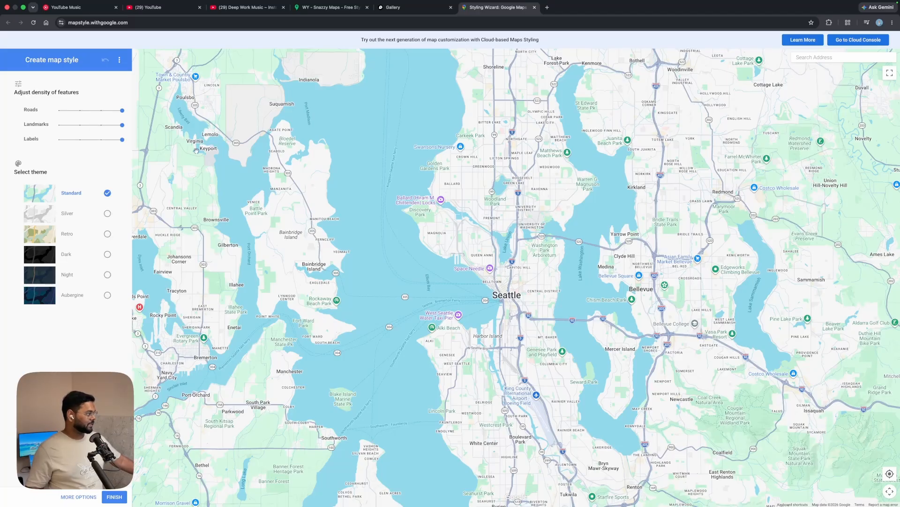
pyautogui.moveTo(121, 112); pyautogui.dragTo(59, 115)
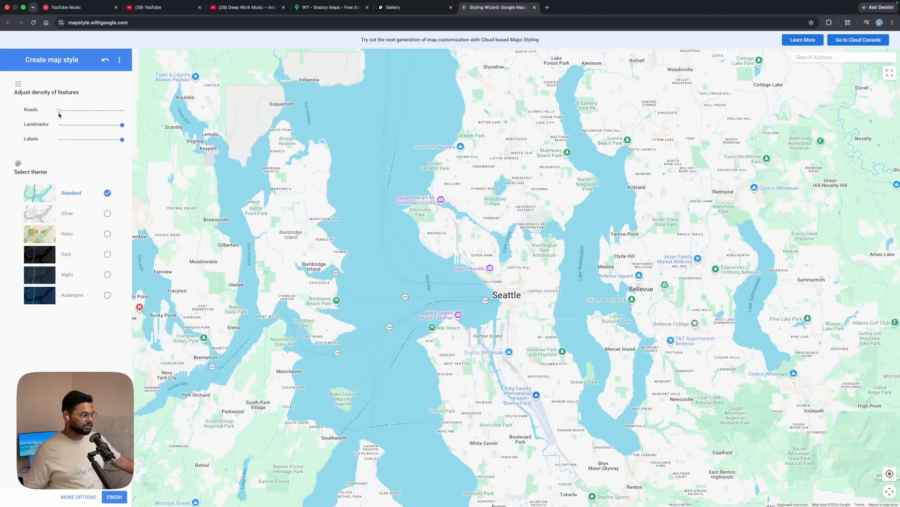
pyautogui.moveTo(60, 112)
pyautogui.mouseDown()
pyautogui.moveTo(139, 108)
pyautogui.moveTo(107, 126)
pyautogui.moveTo(57, 127)
pyautogui.mouseUp()
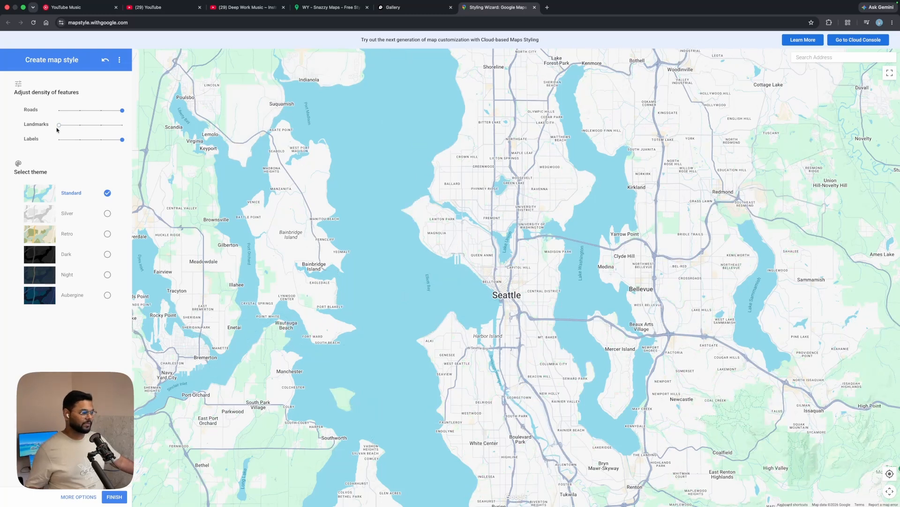
pyautogui.moveTo(122, 139); pyautogui.dragTo(41, 142)
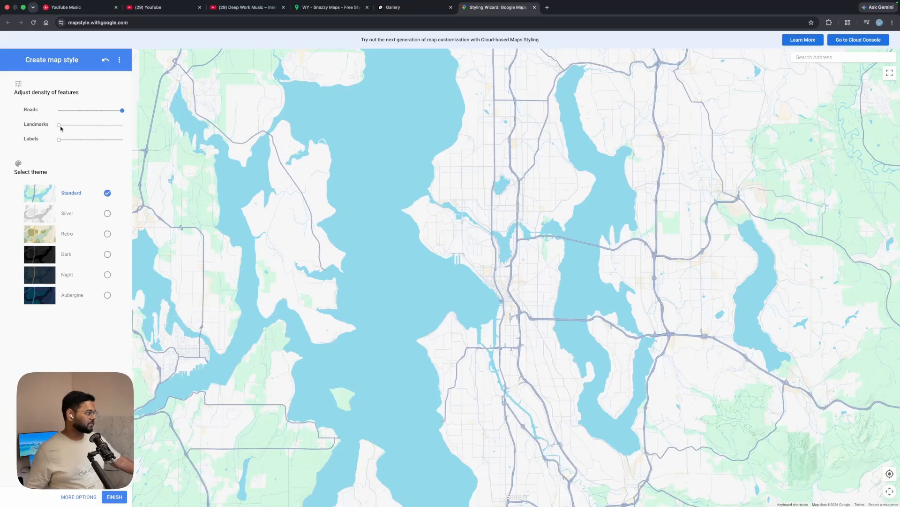
pyautogui.moveTo(59, 126); pyautogui.dragTo(122, 126)
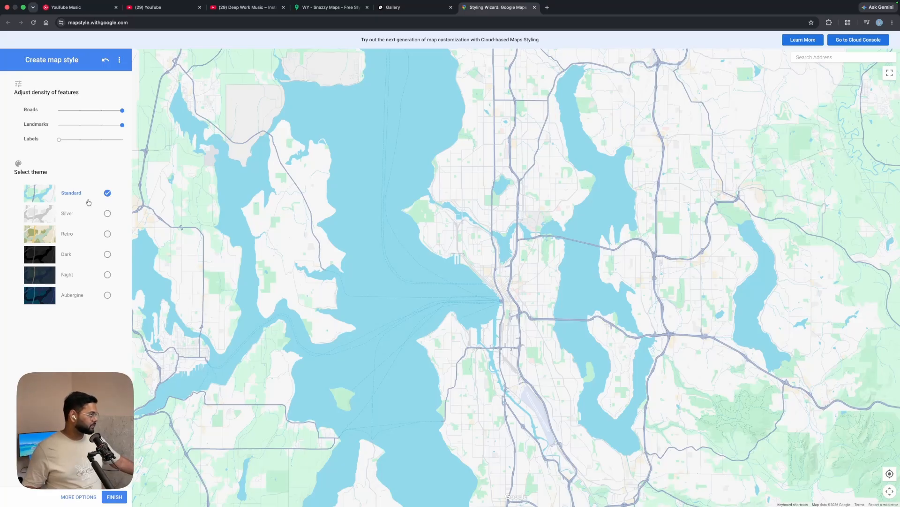
# Try the Silver, Retro, Dark, Night and Aubergine map themes.
pyautogui.click(107, 213)
pyautogui.click(108, 234)
pyautogui.click(108, 253)
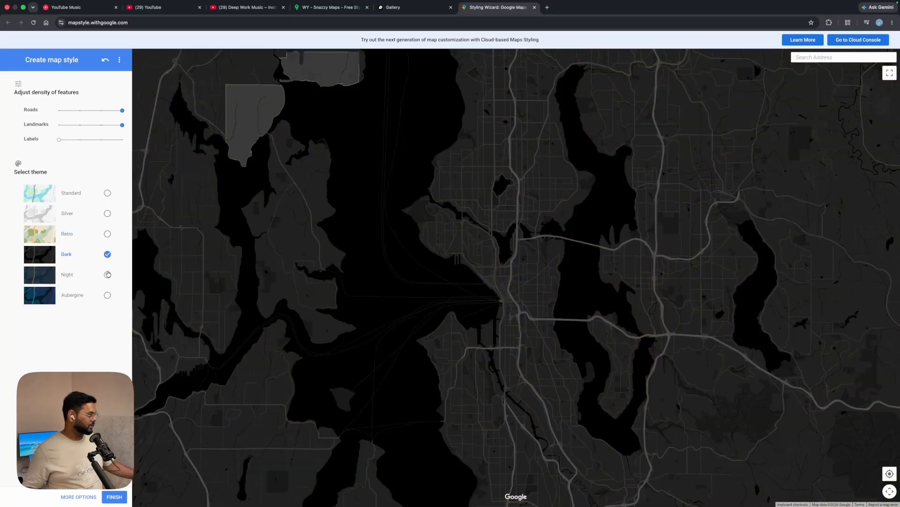
pyautogui.click(107, 274)
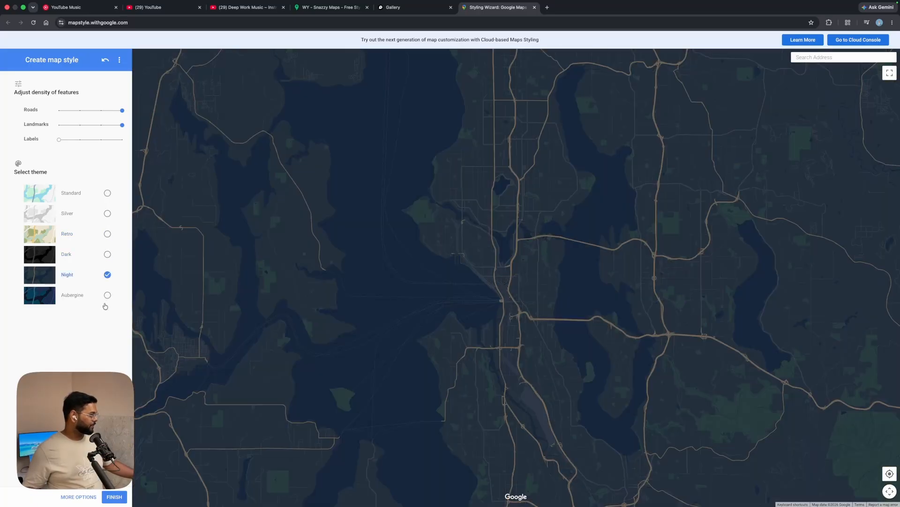
pyautogui.click(107, 301)
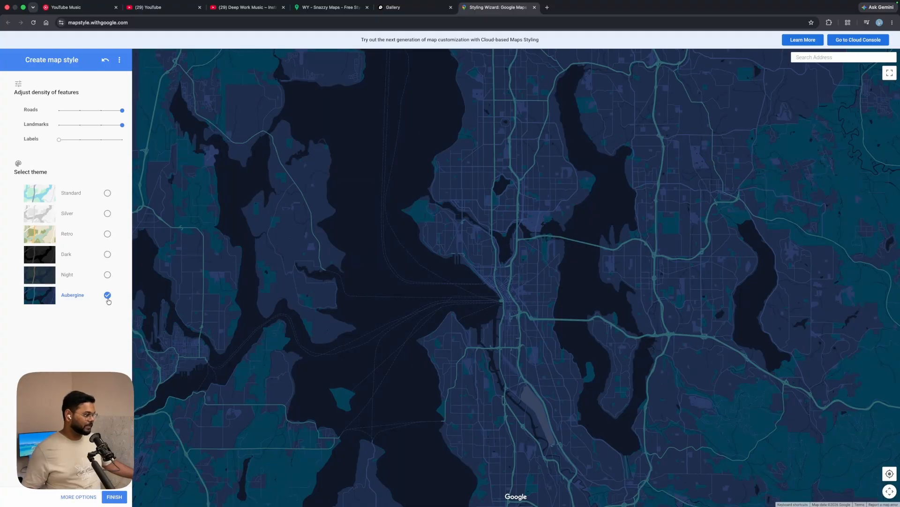
# Switch again between the Dark, Night and Silver themes and return to the Standard theme.
pyautogui.click(108, 254)
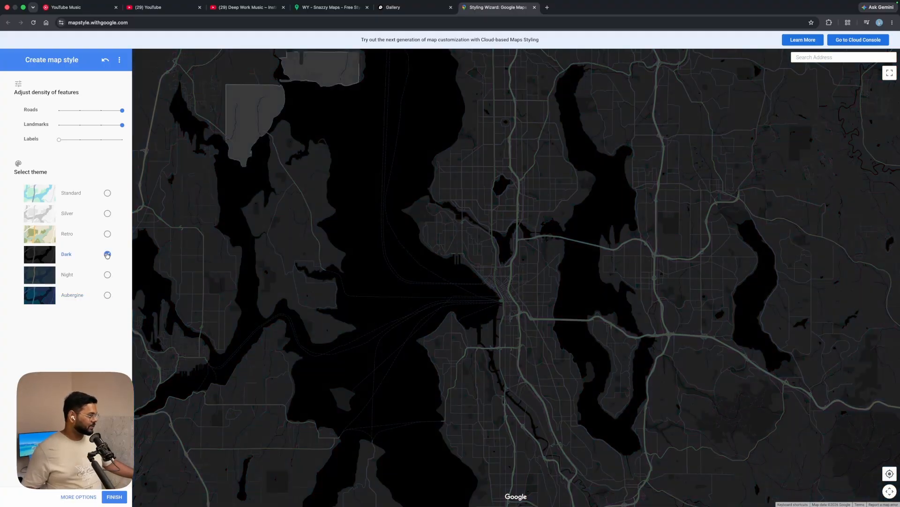
pyautogui.click(108, 275)
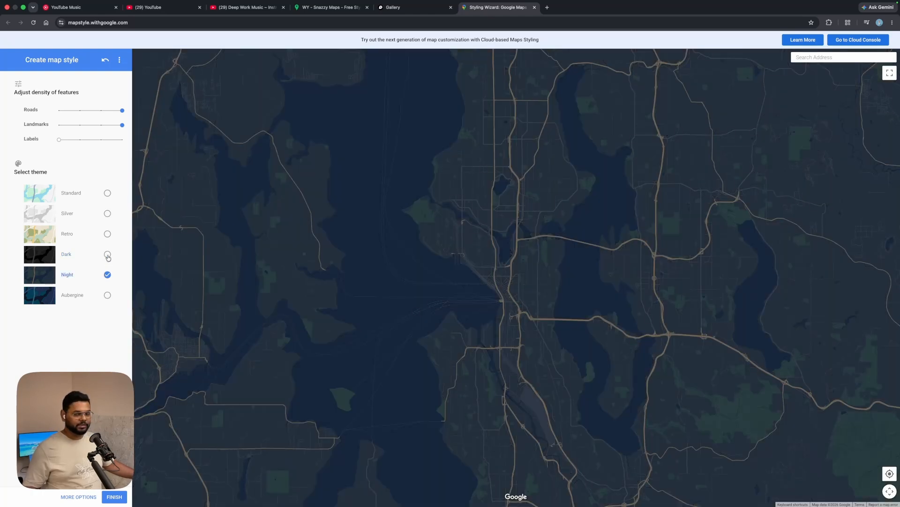
pyautogui.click(108, 254)
pyautogui.click(107, 214)
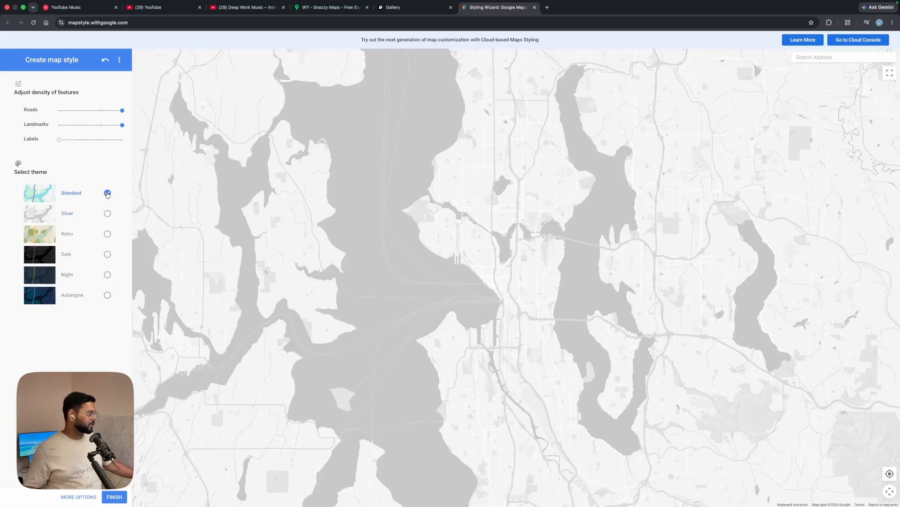
pyautogui.click(108, 193)
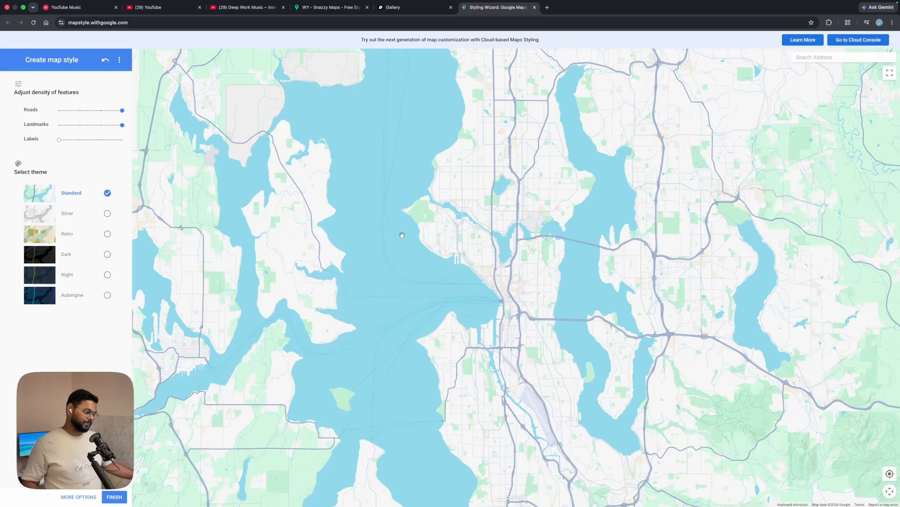
# Switch to Figma, scroll to the map design area and launch the Vector Map Maker plugin.
pyautogui.press('super+Tab')
pyautogui.click(427, 265)
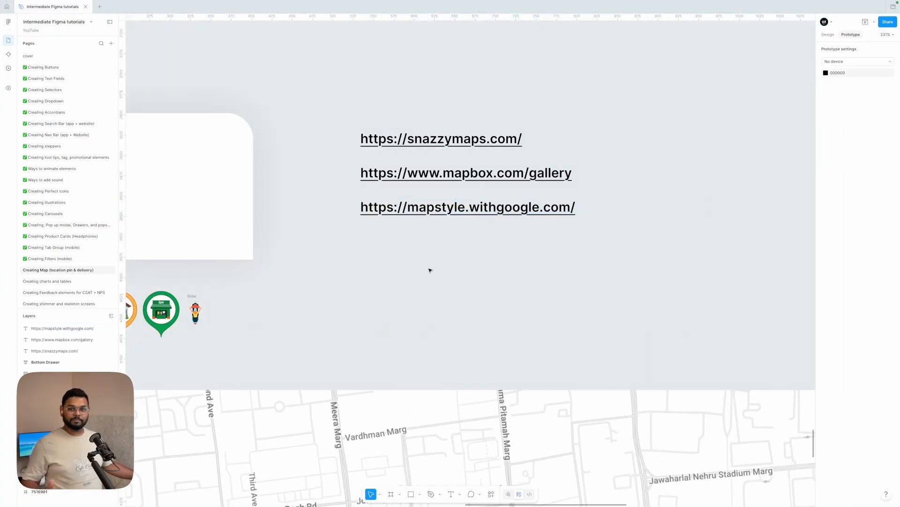
pyautogui.scroll(-15, 429, 270)
pyautogui.keyDown('ctrl'); pyautogui.scroll(-5, 428, 270); pyautogui.keyUp('ctrl')
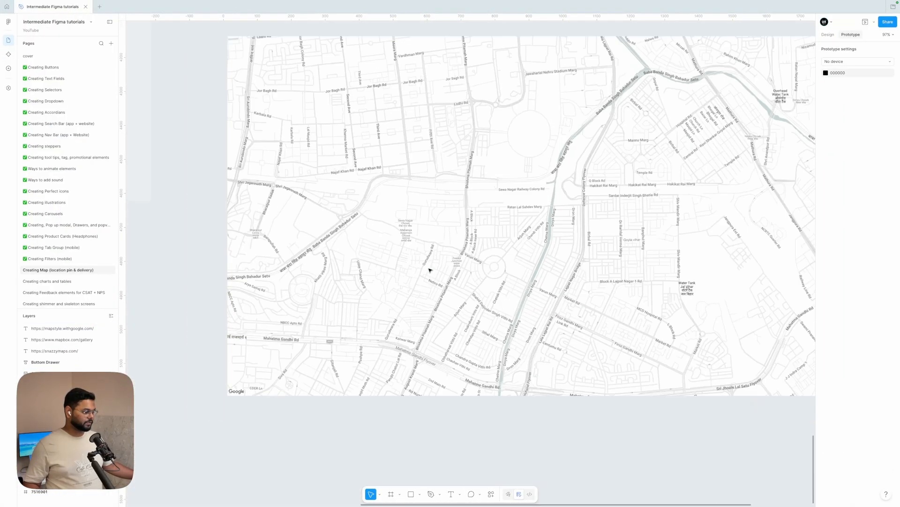
pyautogui.scroll(-6, 441, 364)
pyautogui.click(491, 494)
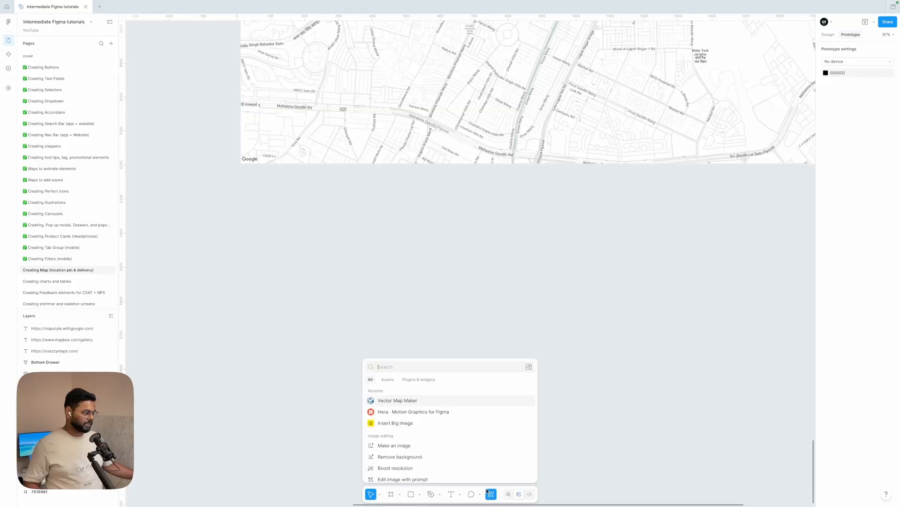
pyautogui.click(403, 401)
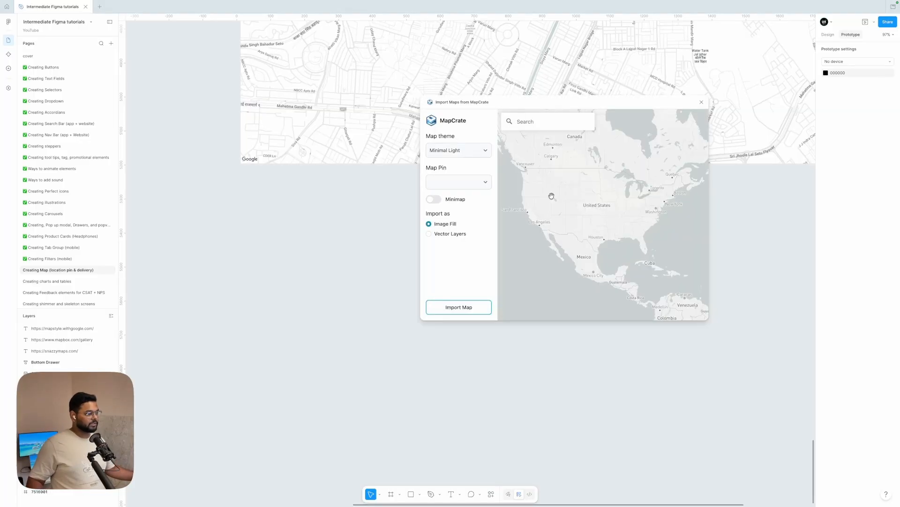
# Search the plugin's map for Agra and pick Agra, Uttar Pradesh, India.
pyautogui.scroll(-1, 374, 260)
pyautogui.scroll(-4, 374, 260)
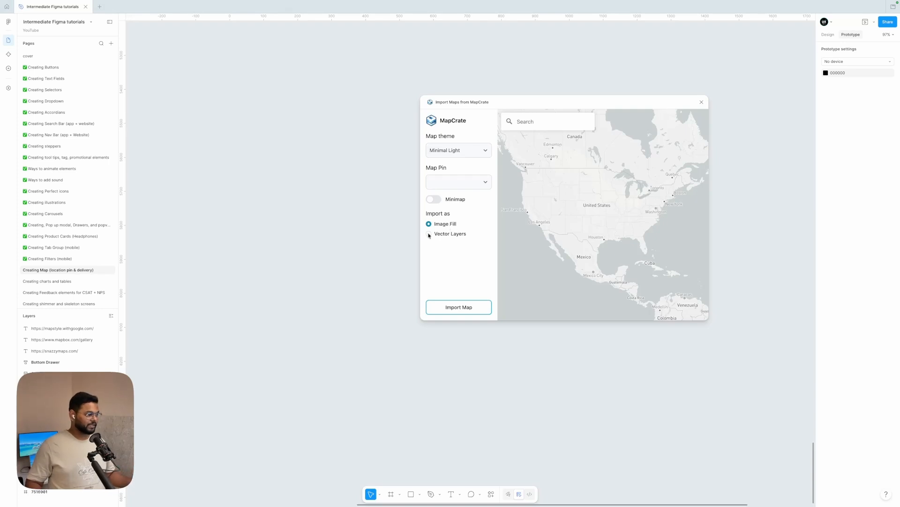
pyautogui.scroll(5, 594, 218)
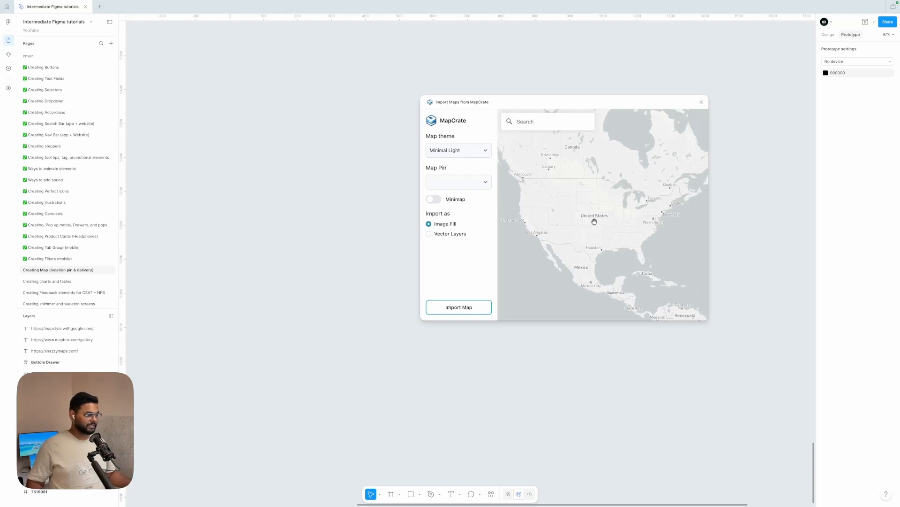
pyautogui.scroll(5, 595, 221)
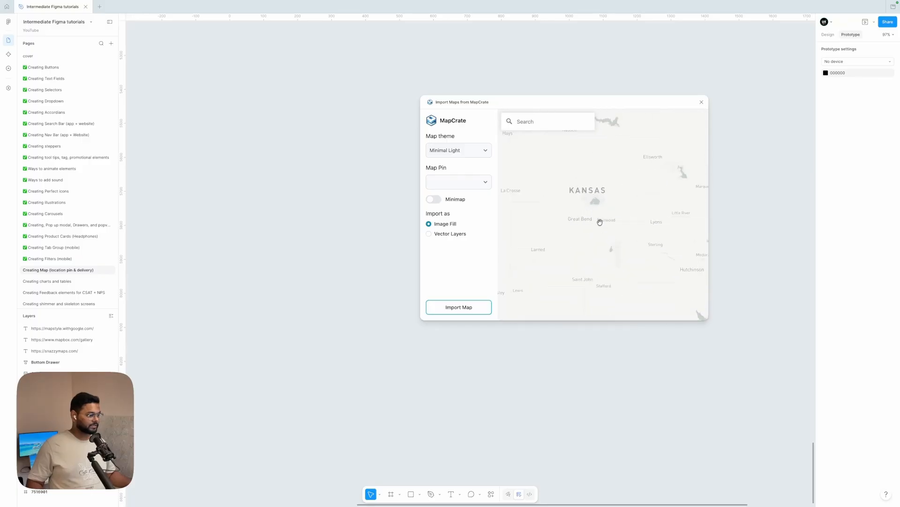
pyautogui.scroll(-10, 632, 208)
pyautogui.click(548, 121)
pyautogui.write('agra')
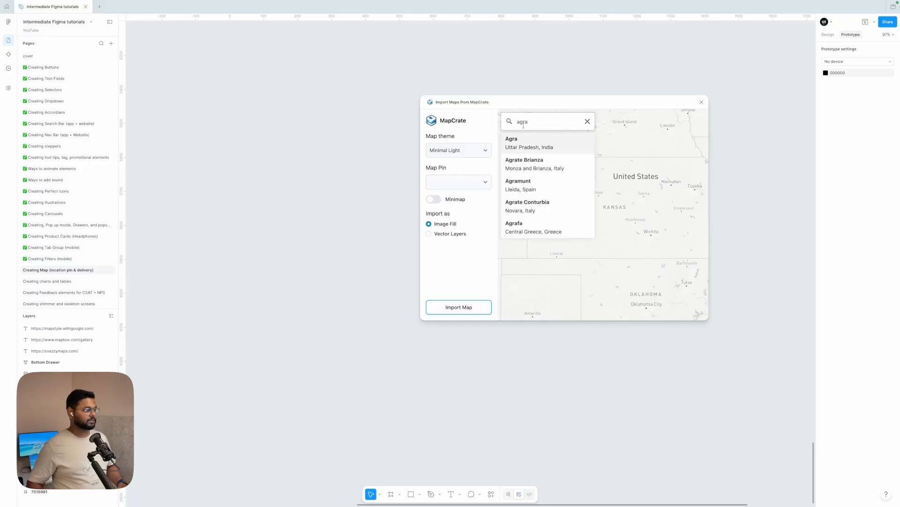
pyautogui.click(547, 143)
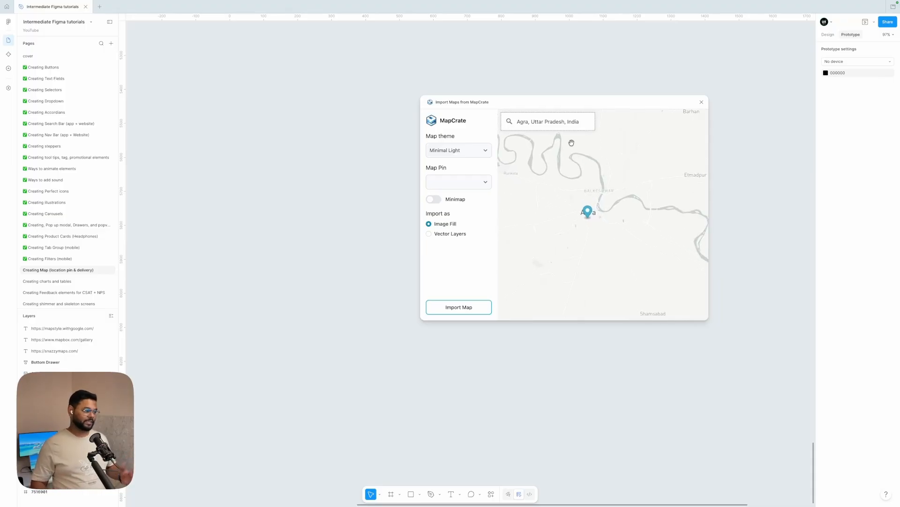
# Set the import option to Vector Layers and zoom the preview closer around Agra.
pyautogui.moveTo(547, 103); pyautogui.dragTo(434, 72)
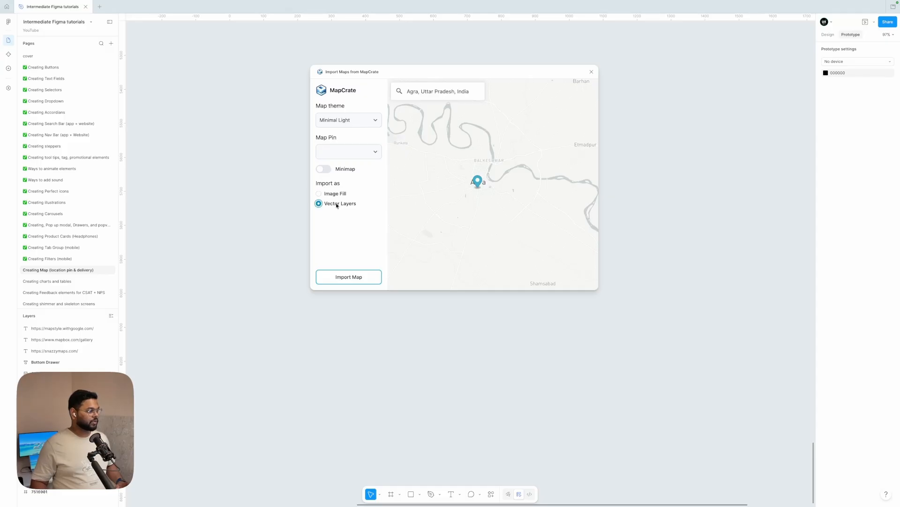
pyautogui.scroll(3, 496, 196)
pyautogui.moveTo(479, 175); pyautogui.dragTo(534, 198)
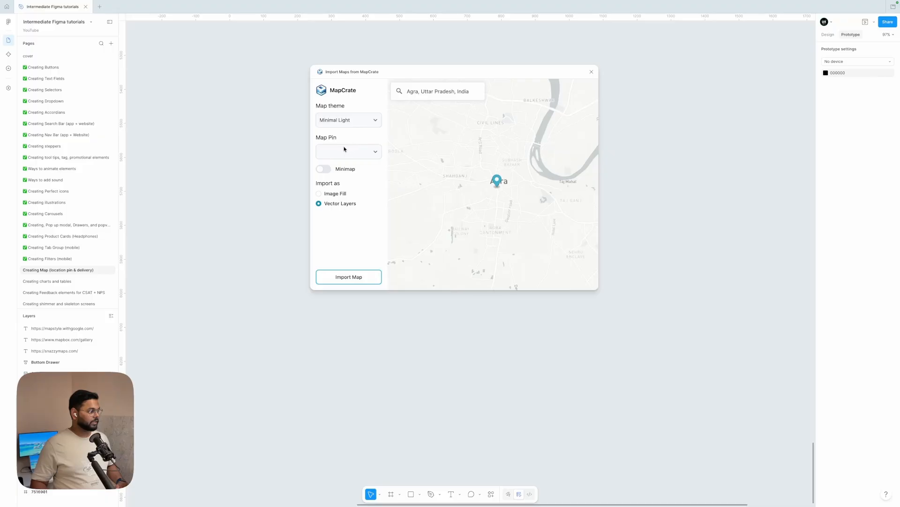
# Set the map pin style to Industry.
pyautogui.click(363, 152)
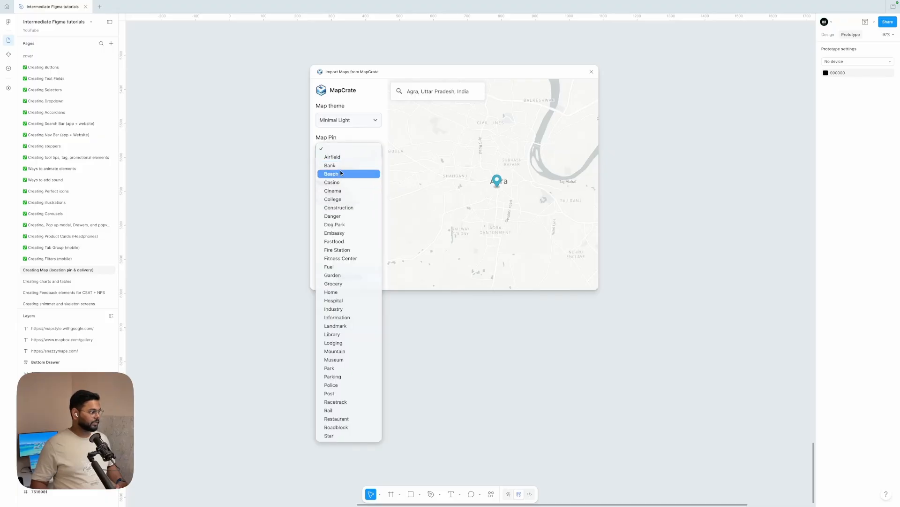
pyautogui.click(341, 292)
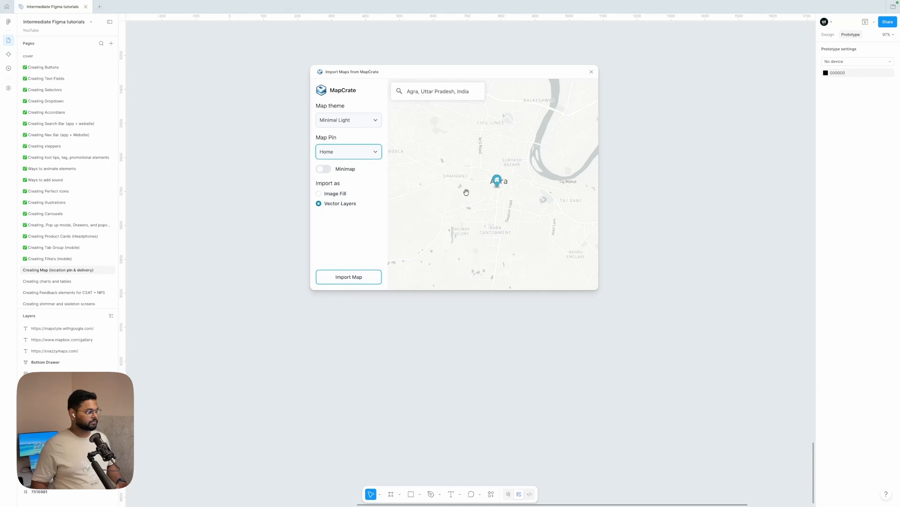
pyautogui.click(358, 157)
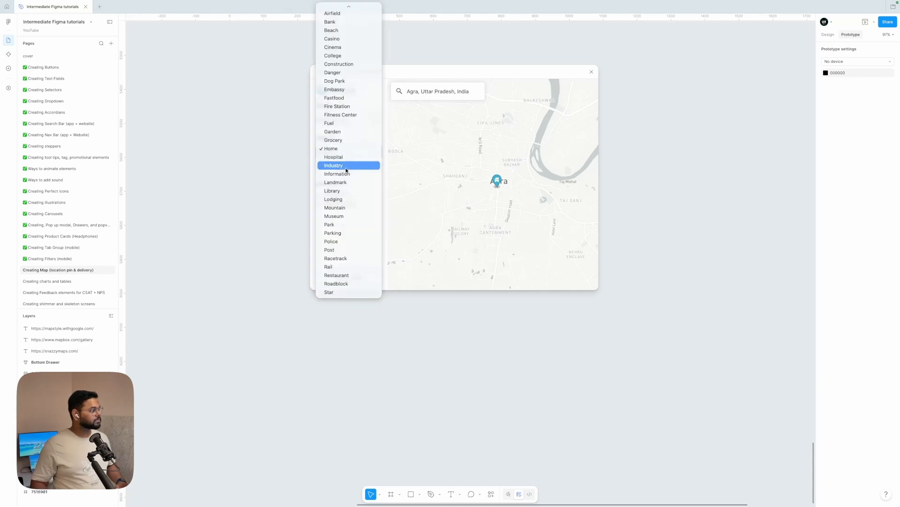
pyautogui.click(340, 165)
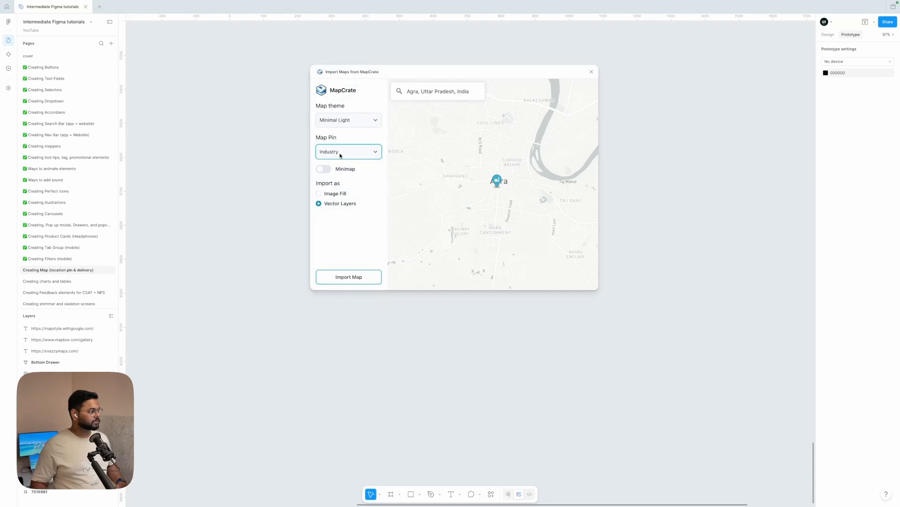
# Zoom the preview further into the city and import the map.
pyautogui.scroll(5, 509, 185)
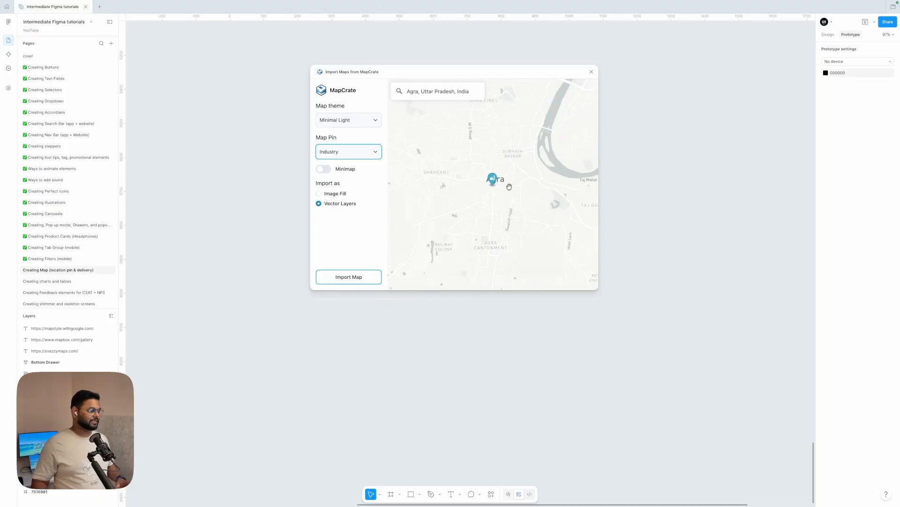
pyautogui.click(333, 174)
pyautogui.click(333, 172)
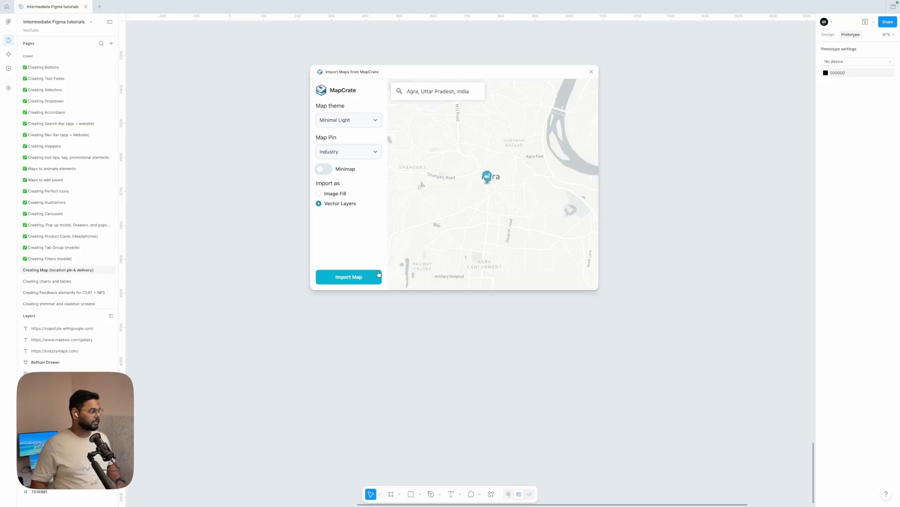
pyautogui.click(351, 276)
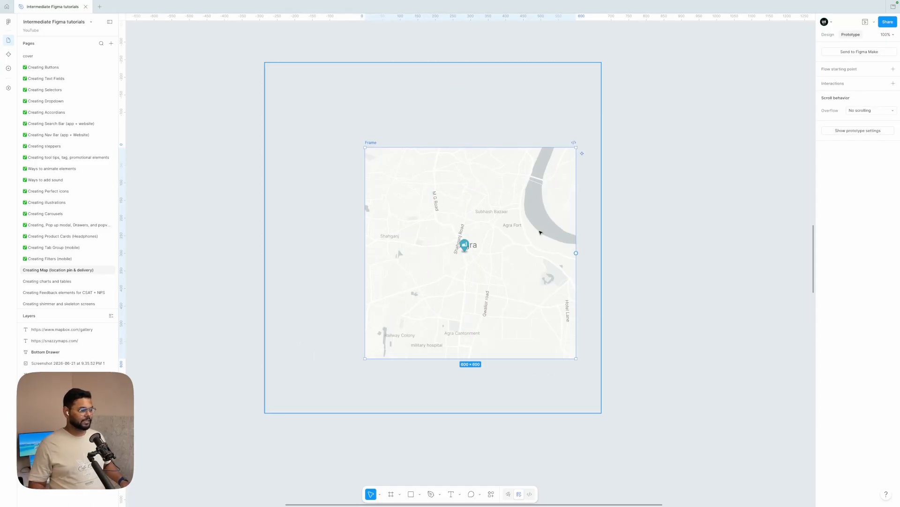
# Inspect the imported map's separate vector layers, such as the river shape.
pyautogui.click(542, 227)
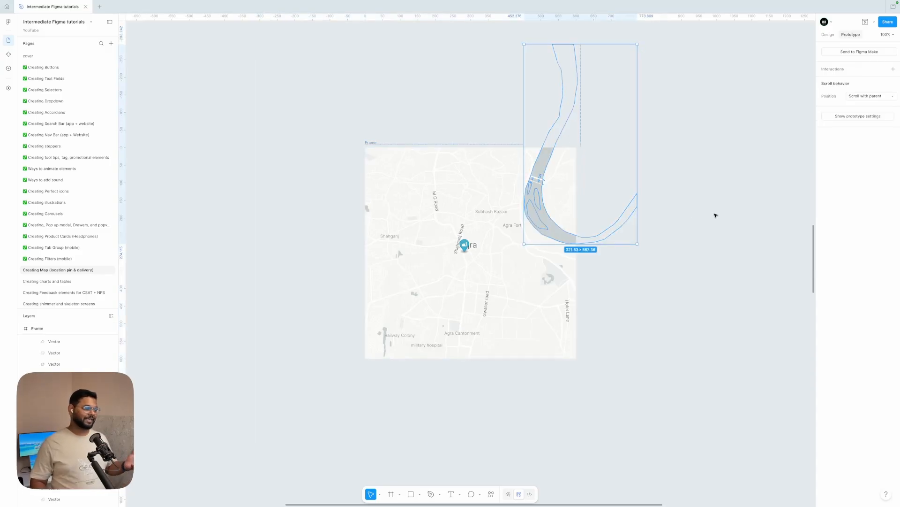
pyautogui.click(716, 215)
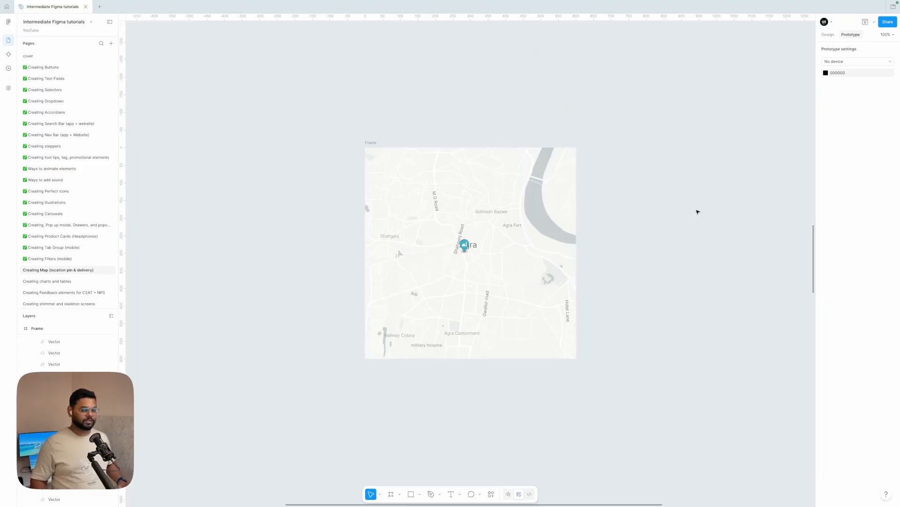
pyautogui.scroll(-5, 698, 212)
pyautogui.scroll(4, 698, 211)
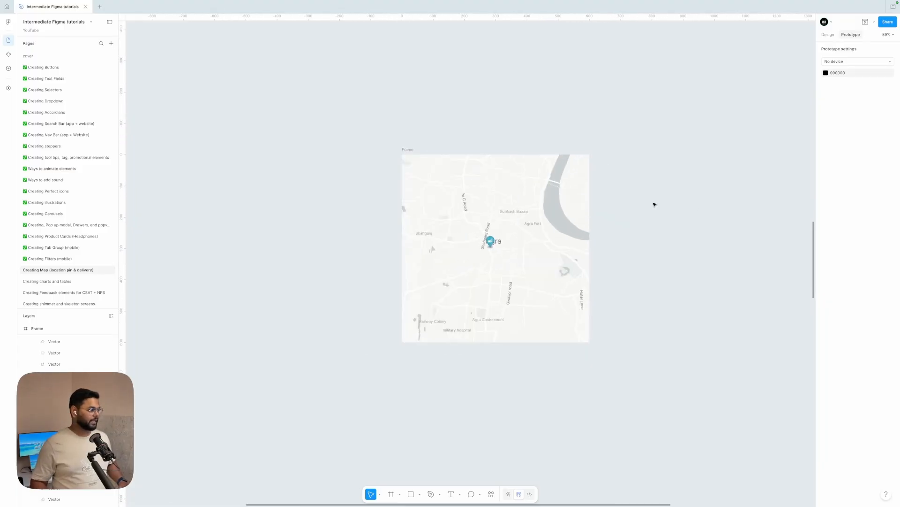
# Select the imported map frame and set its scroll overflow to Both directions.
pyautogui.click(406, 150)
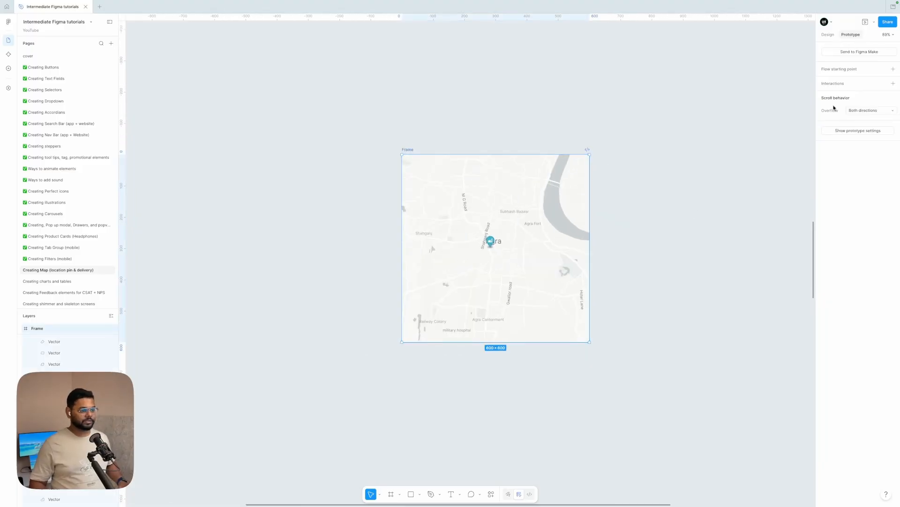
pyautogui.click(864, 110)
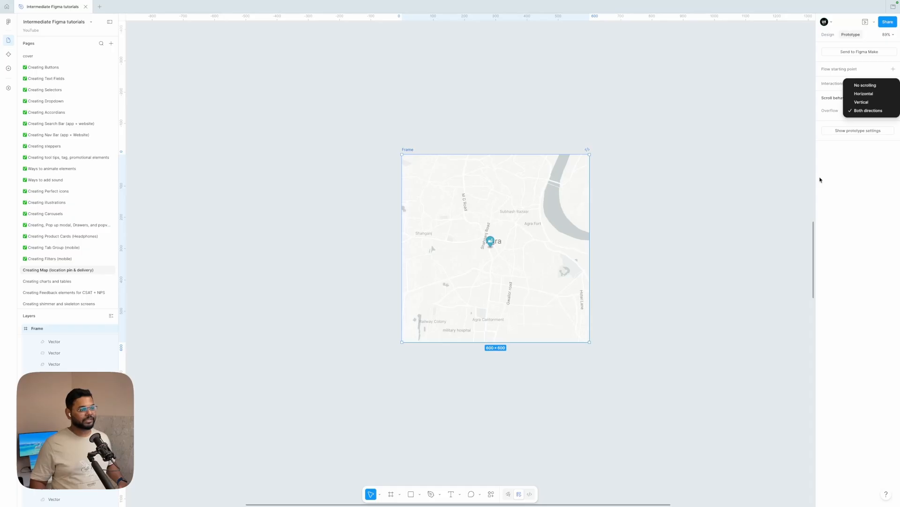
pyautogui.click(832, 223)
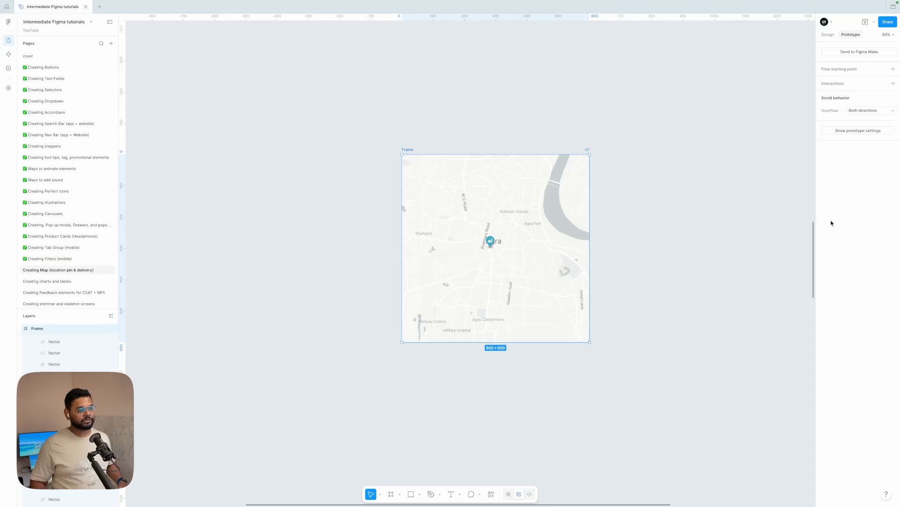
# Preview the map frame prototype and pan around the scrollable map, then close the preview.
pyautogui.click(866, 22)
pyautogui.moveTo(535, 81); pyautogui.dragTo(749, 91)
pyautogui.hscroll(2, 711, 171)
pyautogui.hscroll(-5, 713, 170)
pyautogui.hscroll(-2, 712, 171)
pyautogui.scroll(-4, 712, 171)
pyautogui.hscroll(4, 712, 171)
pyautogui.hscroll(-2, 713, 170)
pyautogui.scroll(4, 713, 171)
pyautogui.hscroll(-2, 713, 170)
pyautogui.scroll(-2, 712, 171)
pyautogui.hscroll(4, 713, 171)
pyautogui.hscroll(-3, 712, 171)
pyautogui.scroll(-3, 713, 171)
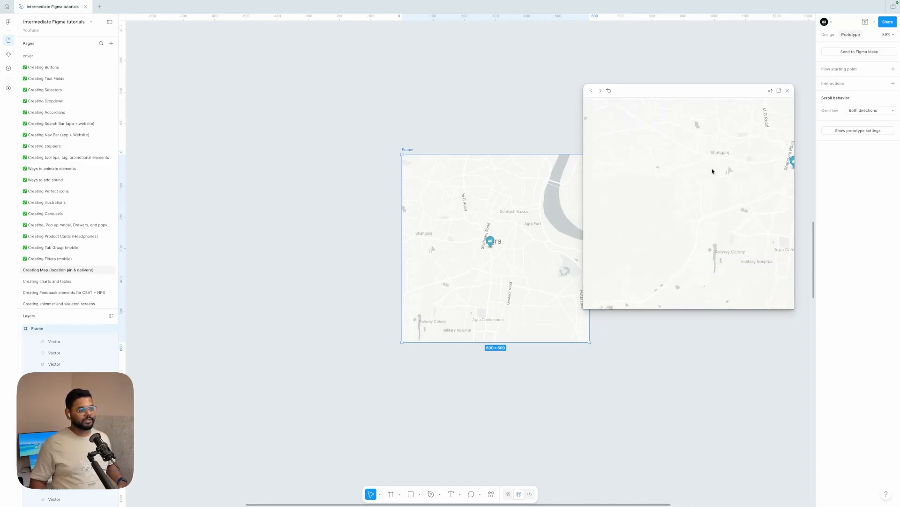
pyautogui.hscroll(3, 713, 171)
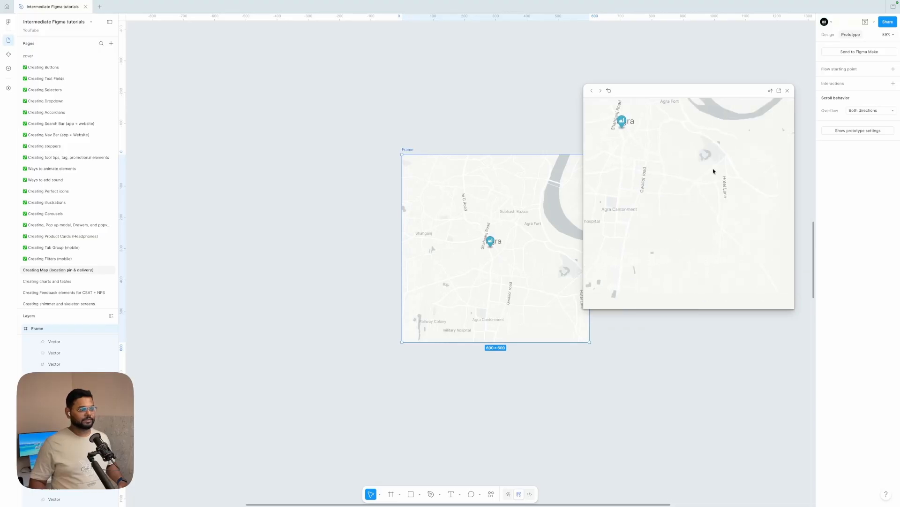
pyautogui.click(788, 91)
# Move the imported Agra map frame up beside the phone screen layout.
pyautogui.scroll(-5, 671, 163)
pyautogui.hscroll(2, 671, 163)
pyautogui.scroll(-3, 671, 163)
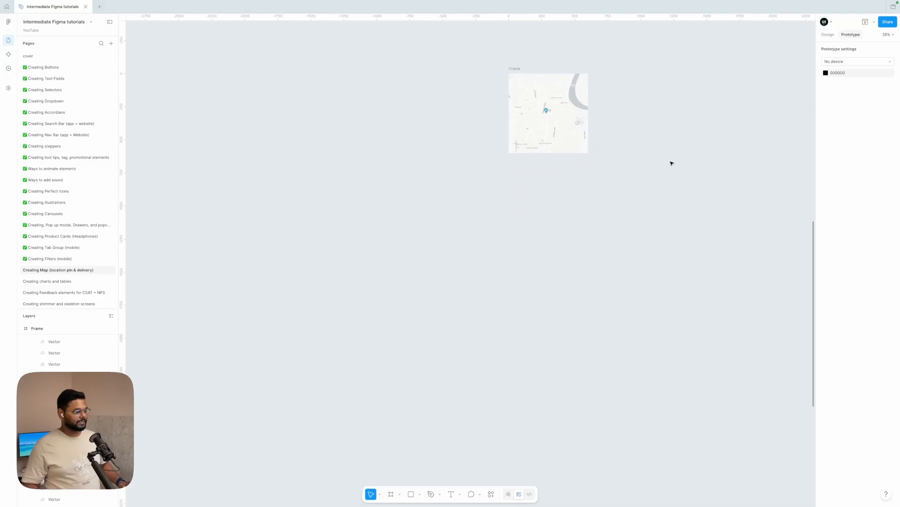
pyautogui.scroll(-5, 672, 163)
pyautogui.scroll(-3, 672, 164)
pyautogui.scroll(-2, 666, 171)
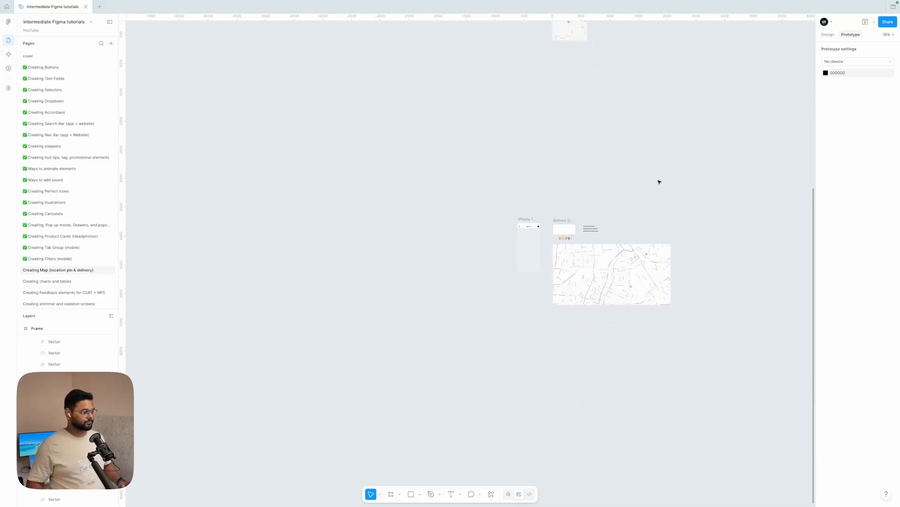
pyautogui.scroll(3, 628, 141)
pyautogui.hscroll(1, 628, 141)
pyautogui.click(564, 97)
pyautogui.moveTo(564, 98); pyautogui.dragTo(628, 249)
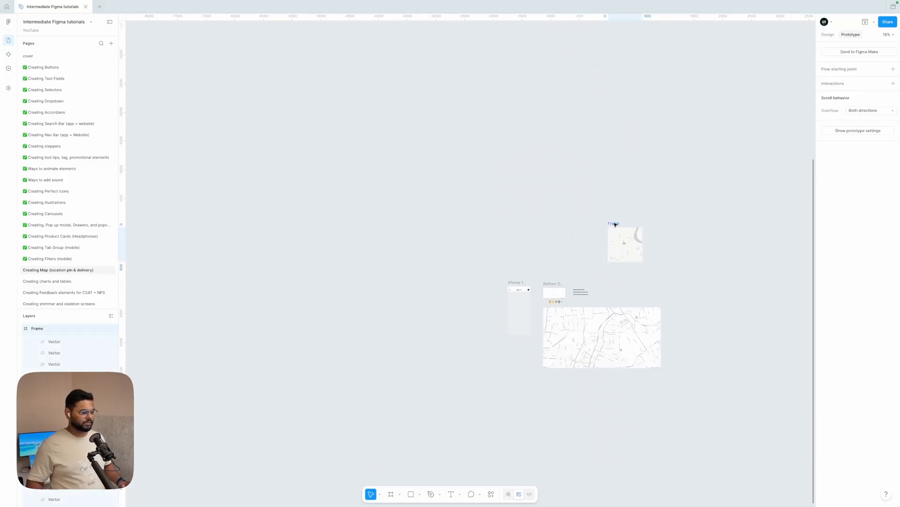
# Move the large street map image lower on the canvas.
pyautogui.scroll(6, 603, 348)
pyautogui.click(604, 350)
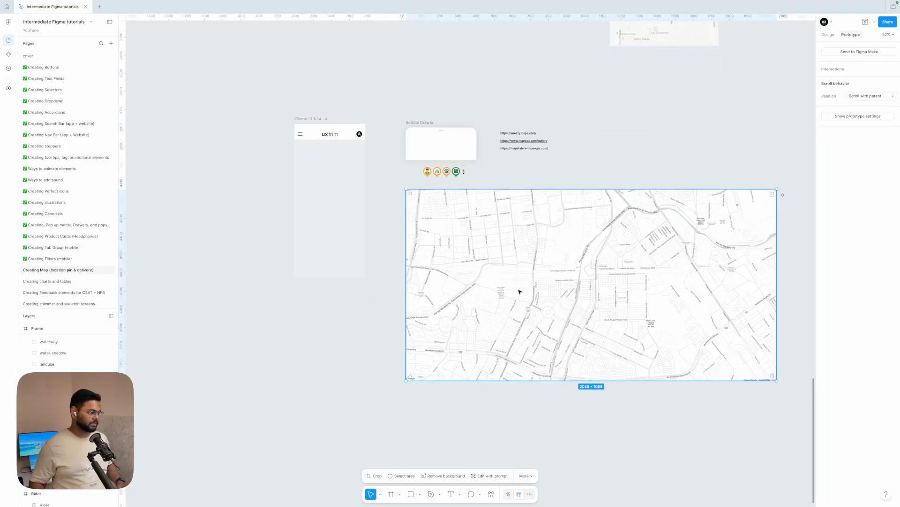
pyautogui.moveTo(509, 288); pyautogui.dragTo(513, 330)
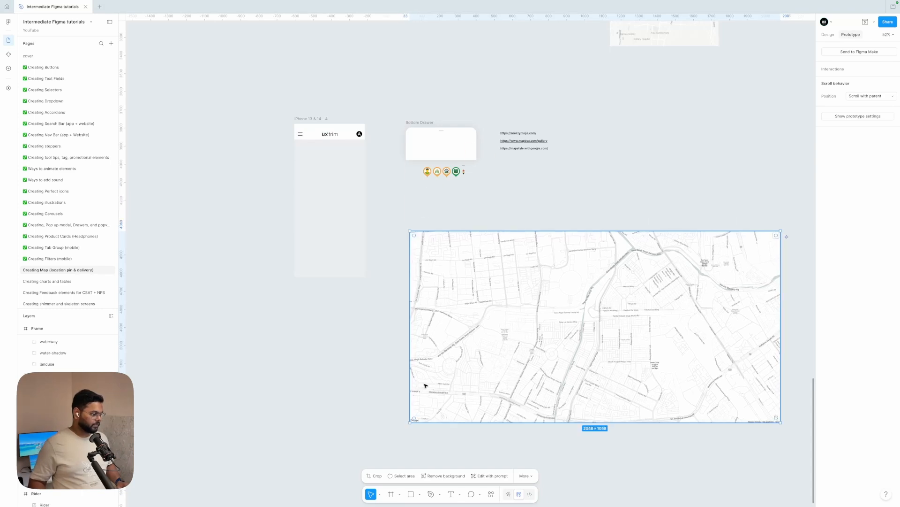
pyautogui.click(362, 423)
# Draw a new frame about 449 × 612 and drag the street map image into it.
pyautogui.click(391, 495)
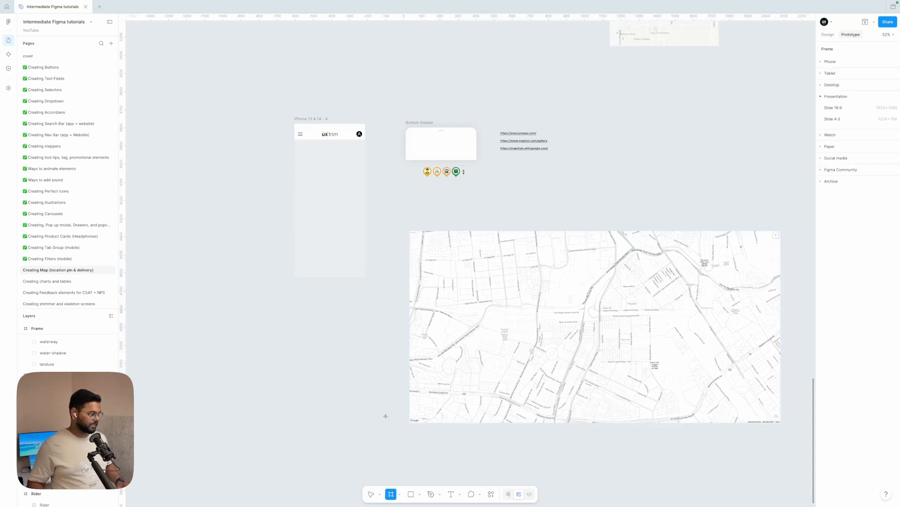
pyautogui.moveTo(299, 302); pyautogui.dragTo(380, 411)
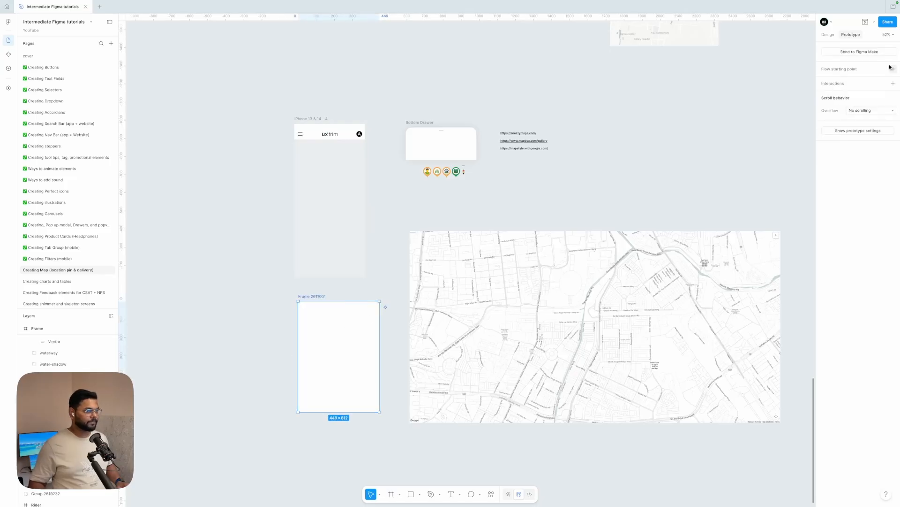
pyautogui.click(828, 34)
pyautogui.moveTo(412, 297); pyautogui.dragTo(341, 350)
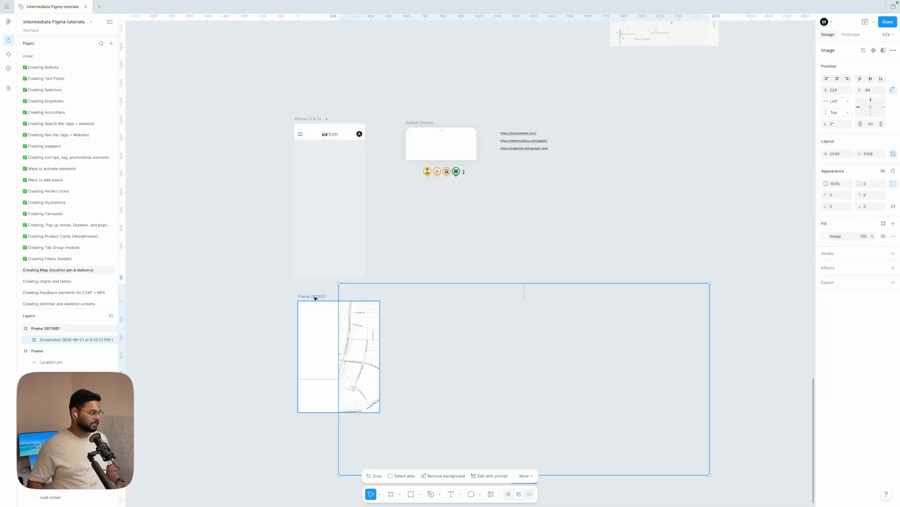
# Move the new map frame onto the phone screen and adjust the map image's position inside it.
pyautogui.moveTo(315, 298); pyautogui.dragTo(312, 156)
pyautogui.scroll(5, 354, 193)
pyautogui.hscroll(-2, 354, 192)
pyautogui.moveTo(354, 192); pyautogui.dragTo(352, 173)
pyautogui.moveTo(514, 177); pyautogui.dragTo(483, 177)
pyautogui.click(415, 224)
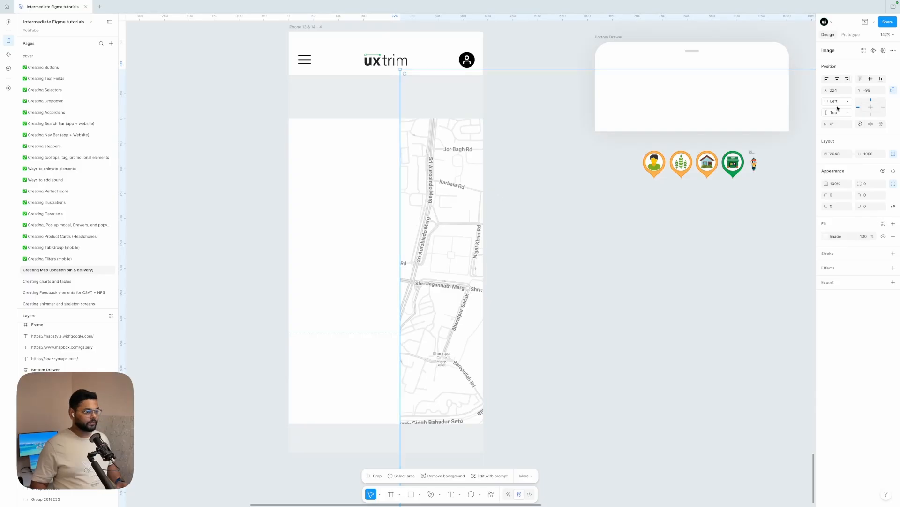
# Center the street map image inside its map frame both horizontally and vertically.
pyautogui.click(860, 80)
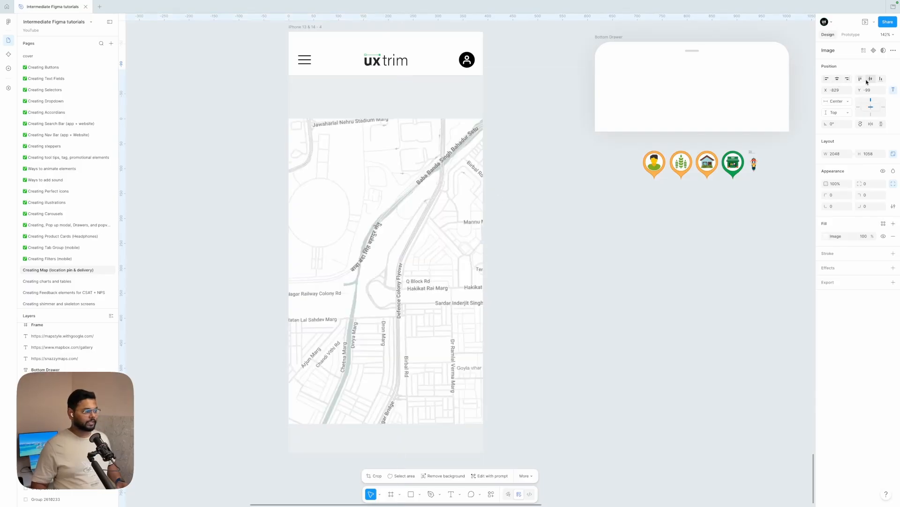
pyautogui.click(870, 79)
pyautogui.click(565, 328)
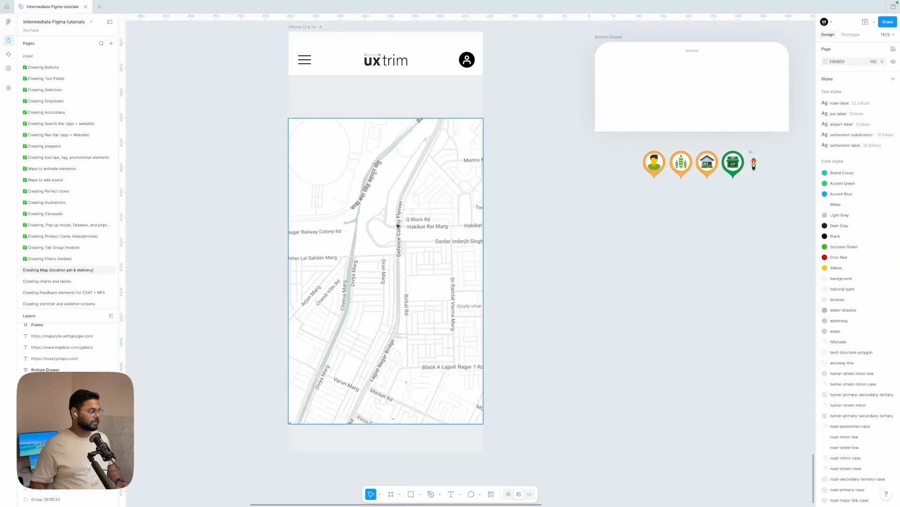
# Move the map frame up so it sits directly under the phone screen's header.
pyautogui.click(372, 237)
pyautogui.moveTo(372, 238); pyautogui.dragTo(372, 196)
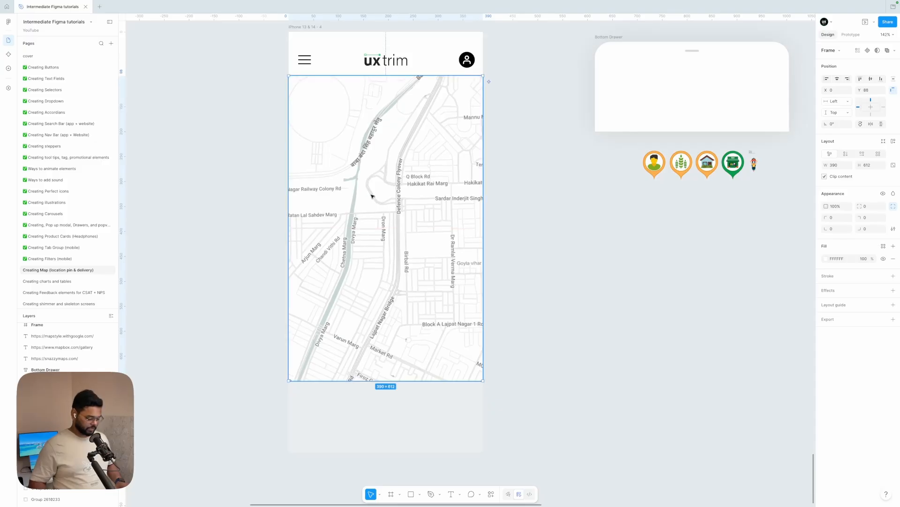
pyautogui.click(589, 242)
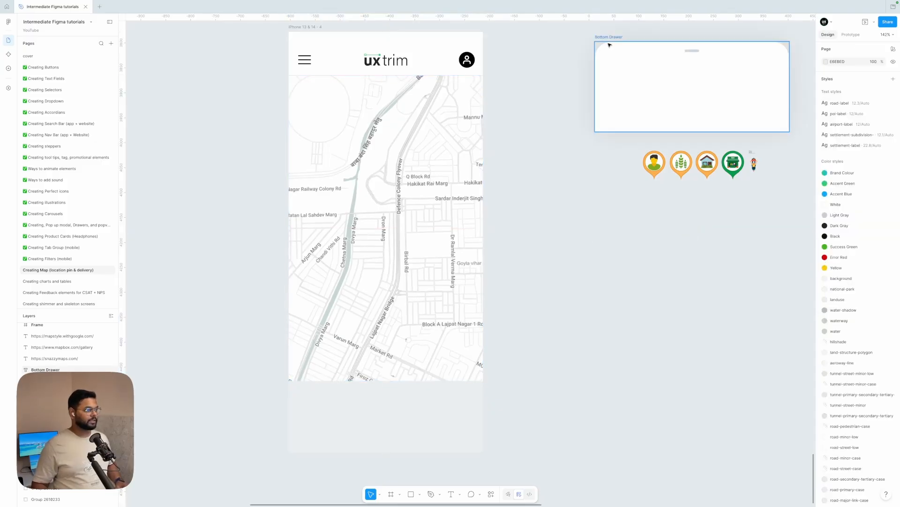
# Move the Bottom Drawer onto the phone screen and align it to the screen's bottom edge.
pyautogui.moveTo(607, 36); pyautogui.dragTo(373, 397)
pyautogui.click(837, 78)
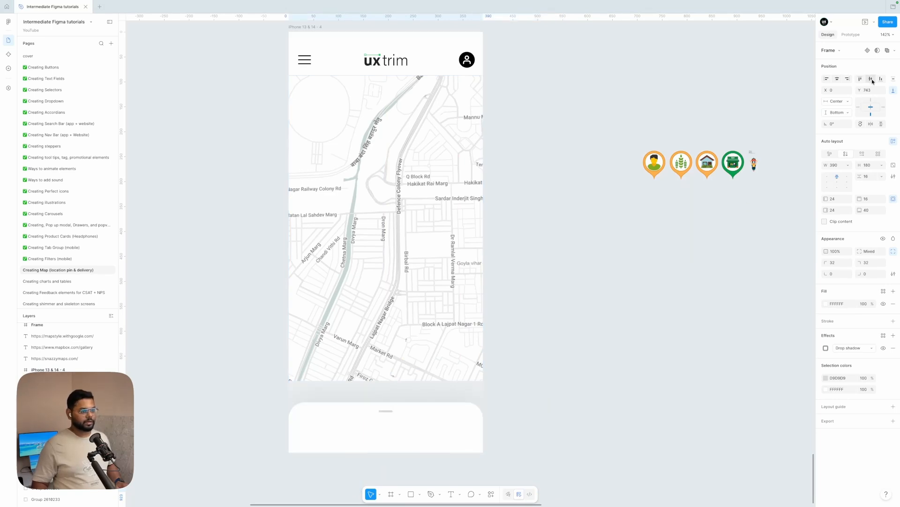
pyautogui.click(881, 79)
pyautogui.click(530, 412)
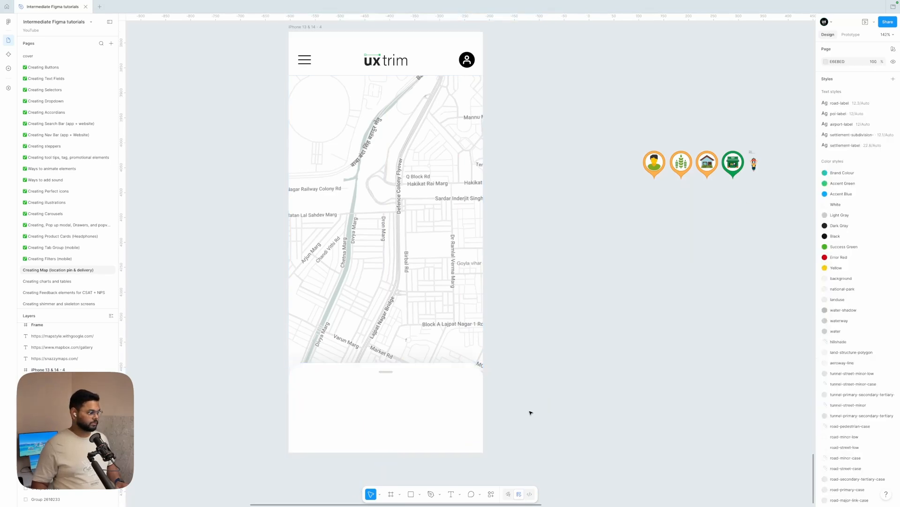
# Pull the customer pin and the green shop pin out of the row of location pins.
pyautogui.scroll(1, 530, 412)
pyautogui.hscroll(1, 530, 413)
pyautogui.click(406, 293)
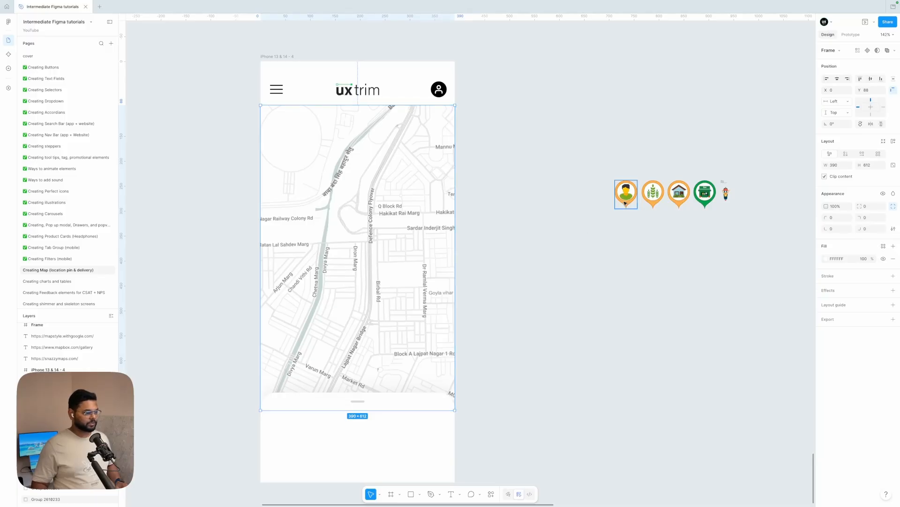
pyautogui.hscroll(1, 624, 203)
pyautogui.click(613, 194)
pyautogui.keyDown('shift'); pyautogui.click(689, 190); pyautogui.keyUp('shift')
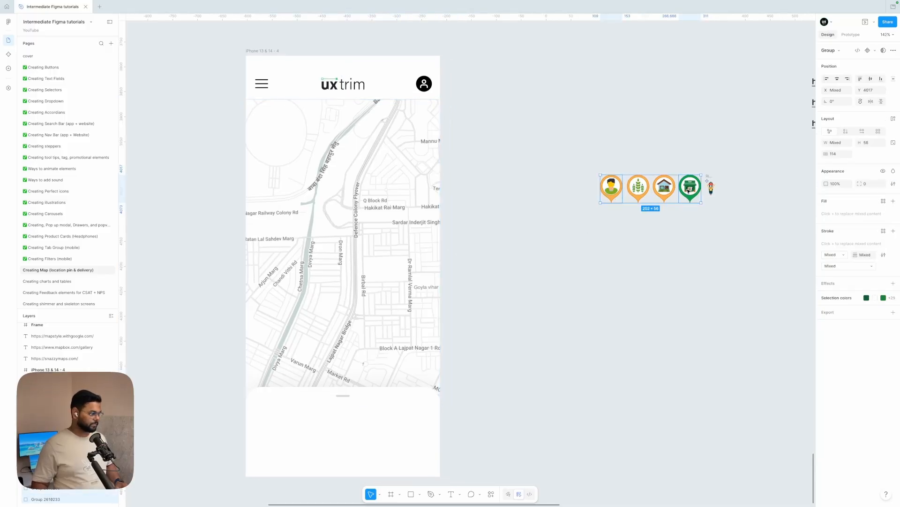
pyautogui.moveTo(690, 193); pyautogui.dragTo(579, 299)
pyautogui.click(516, 207)
# Place the customer pin on the map near Market Rd in the lower part of the screen.
pyautogui.click(385, 275)
pyautogui.scroll(-2, 385, 274)
pyautogui.hscroll(-2, 385, 274)
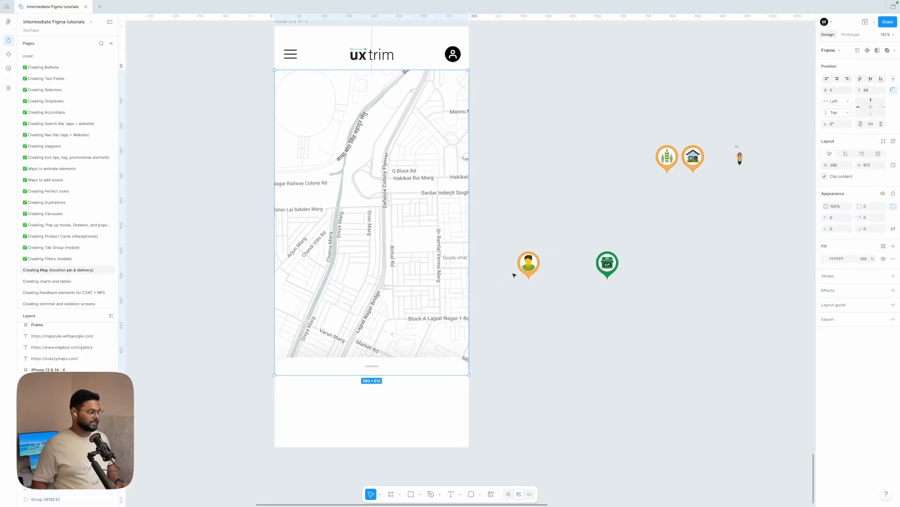
pyautogui.moveTo(528, 263); pyautogui.dragTo(396, 206)
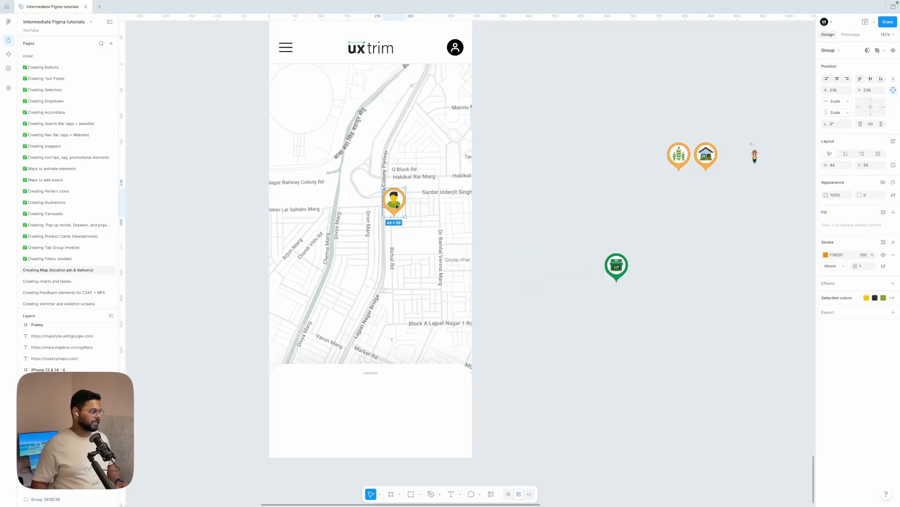
pyautogui.scroll(3, 397, 206)
pyautogui.scroll(-3, 397, 206)
pyautogui.scroll(2, 397, 207)
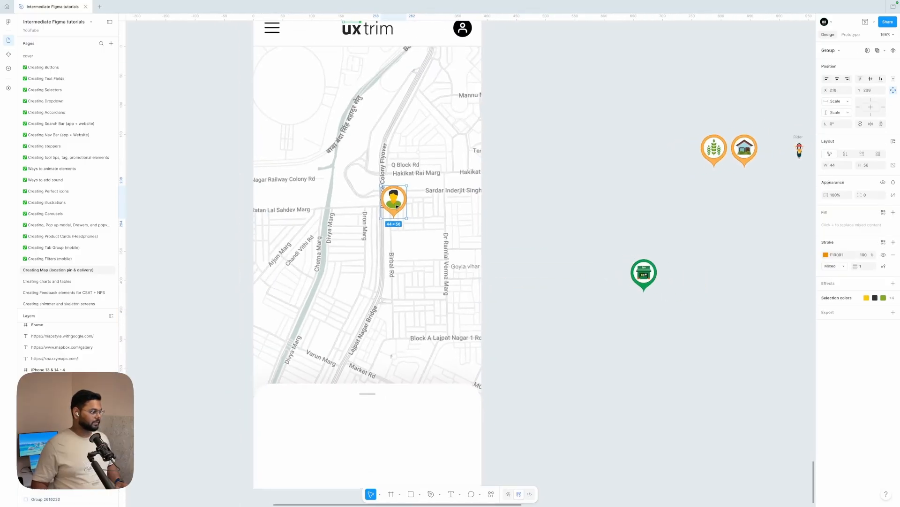
pyautogui.scroll(-2, 396, 206)
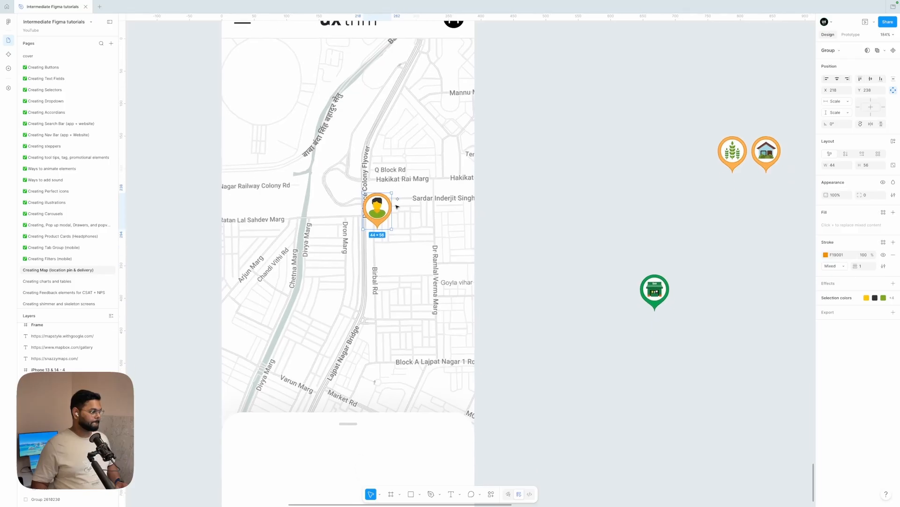
pyautogui.moveTo(383, 209); pyautogui.dragTo(358, 377)
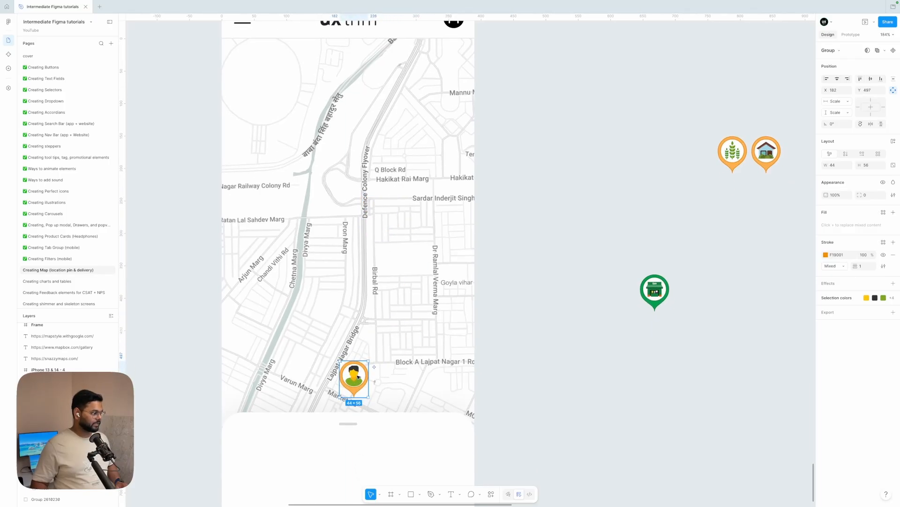
# Nudge the customer pin and place the green shop pin on the map just above Q Block Rd.
pyautogui.scroll(-3, 358, 376)
pyautogui.scroll(3, 358, 376)
pyautogui.moveTo(356, 300); pyautogui.dragTo(335, 294)
pyautogui.scroll(-5, 375, 297)
pyautogui.moveTo(559, 244); pyautogui.dragTo(425, 135)
pyautogui.scroll(5, 418, 136)
pyautogui.click(545, 191)
pyautogui.scroll(-5, 545, 191)
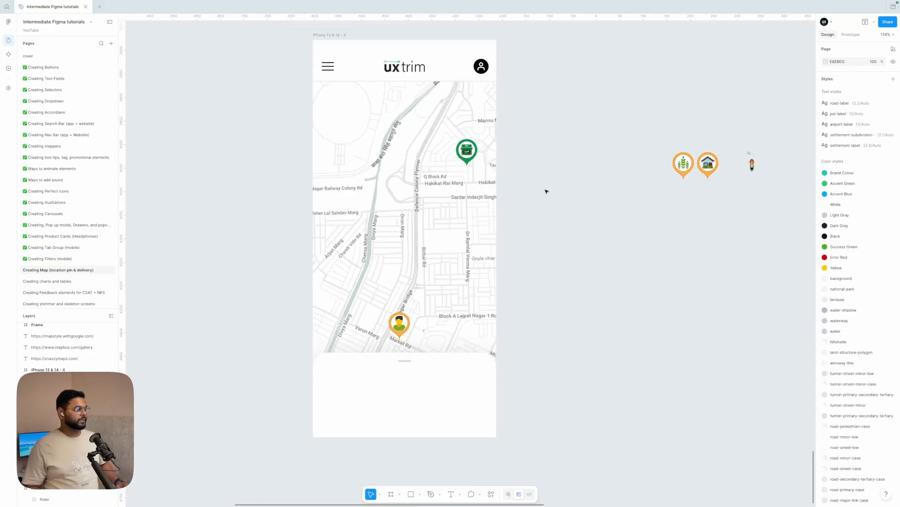
# Move the Rider icon next to the map's edge.
pyautogui.scroll(4, 471, 183)
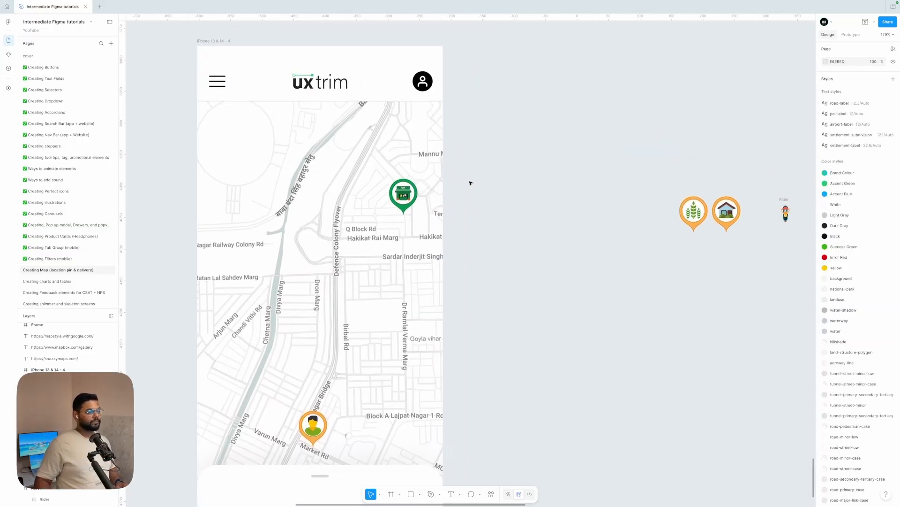
pyautogui.moveTo(776, 171); pyautogui.dragTo(460, 219)
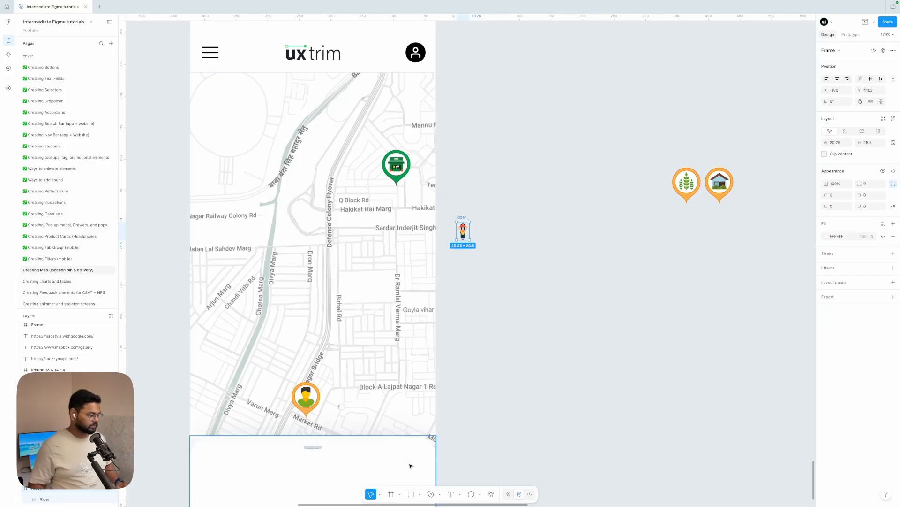
pyautogui.click(430, 493)
pyautogui.scroll(5, 374, 109)
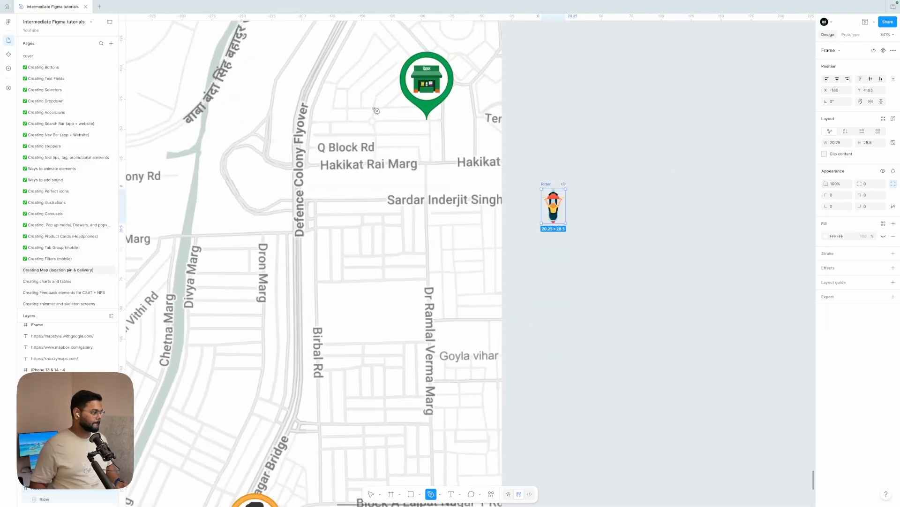
pyautogui.scroll(-5, 435, 106)
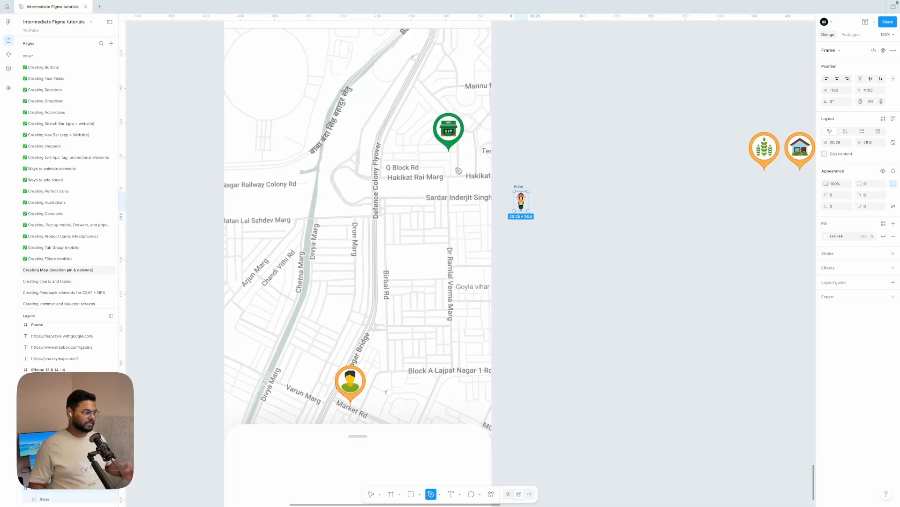
pyautogui.scroll(3, 458, 169)
pyautogui.scroll(2, 452, 152)
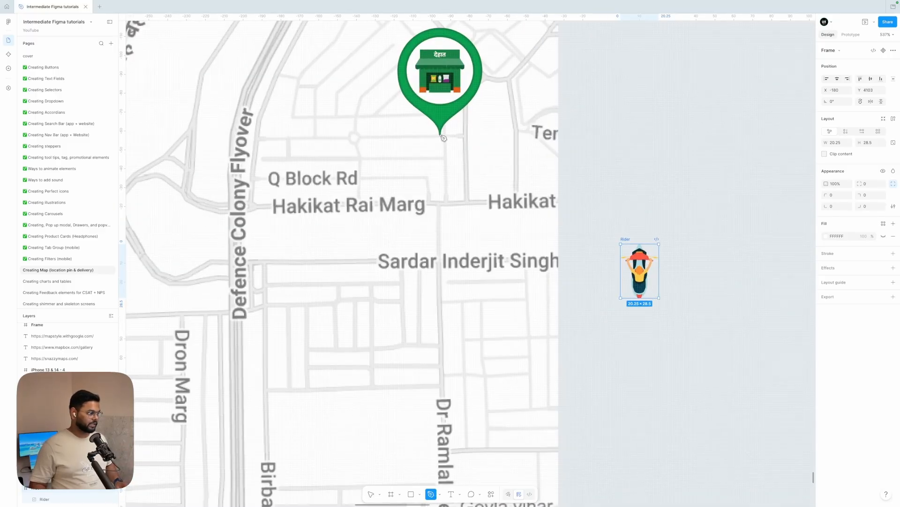
pyautogui.scroll(-1, 442, 138)
pyautogui.click(440, 136)
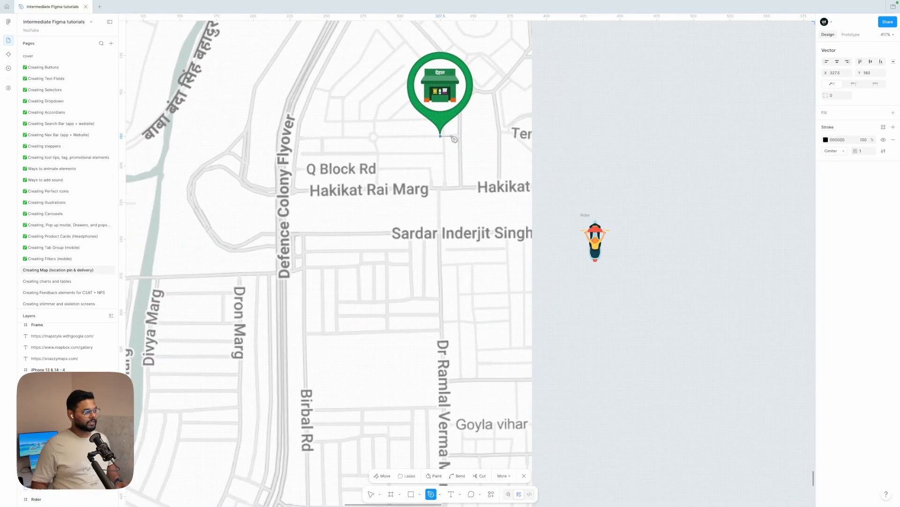
pyautogui.press('Escape')
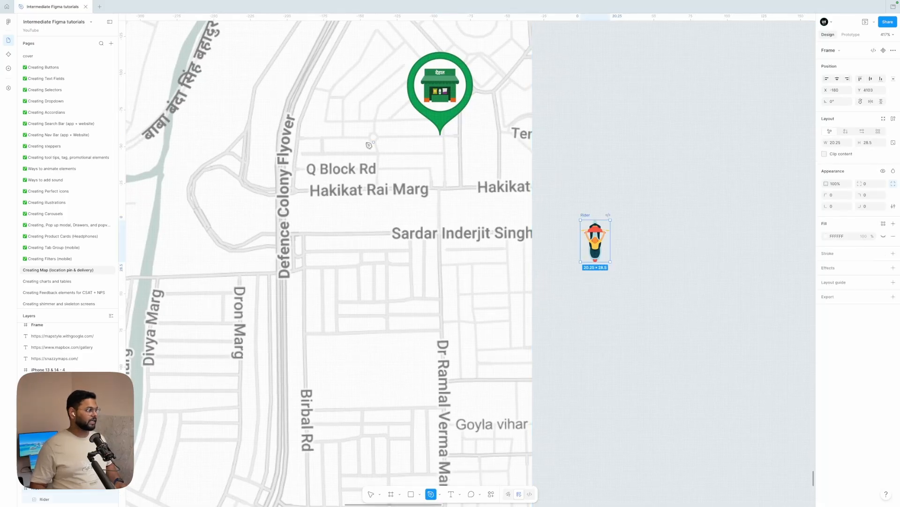
# With the Pen tool, draw a route from near Q Block Rd along the street, curving over the junction, to the shop pin's tip.
pyautogui.click(314, 154)
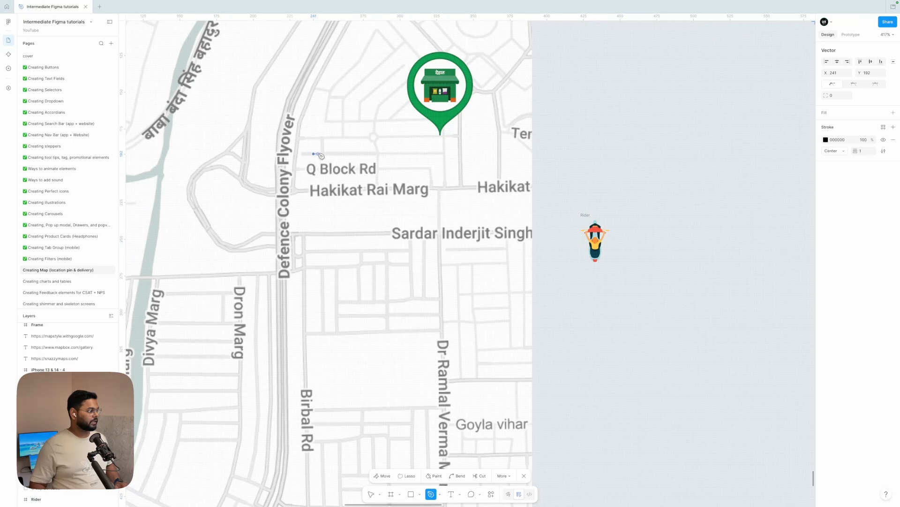
pyautogui.click(323, 154)
pyautogui.click(322, 137)
pyautogui.click(369, 137)
pyautogui.scroll(5, 369, 137)
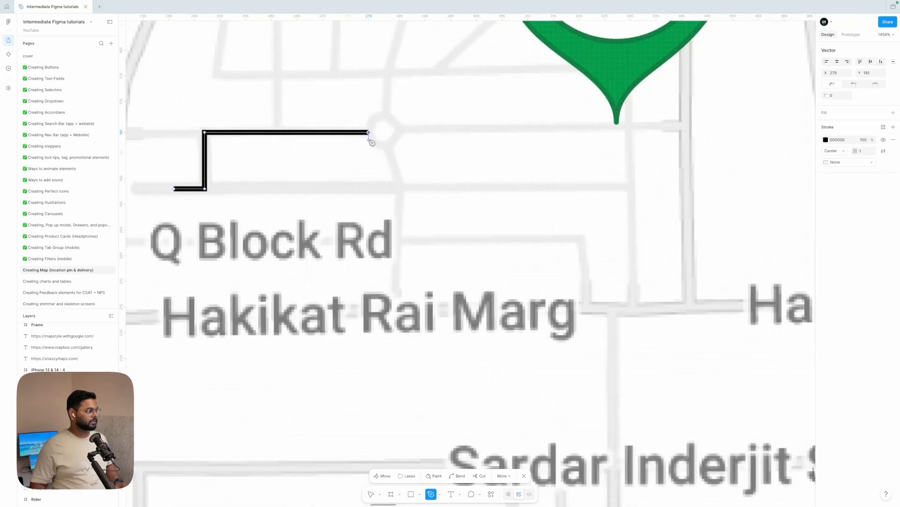
pyautogui.moveTo(387, 117); pyautogui.dragTo(399, 116)
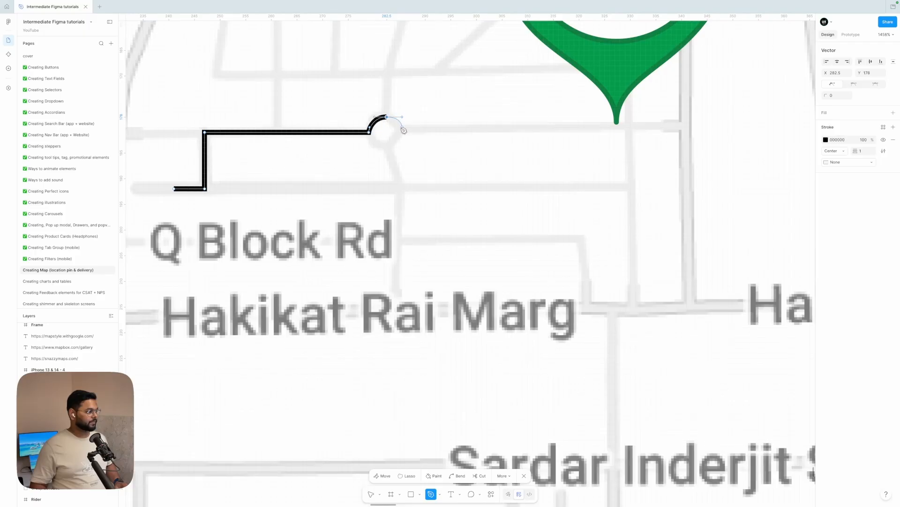
pyautogui.click(403, 130)
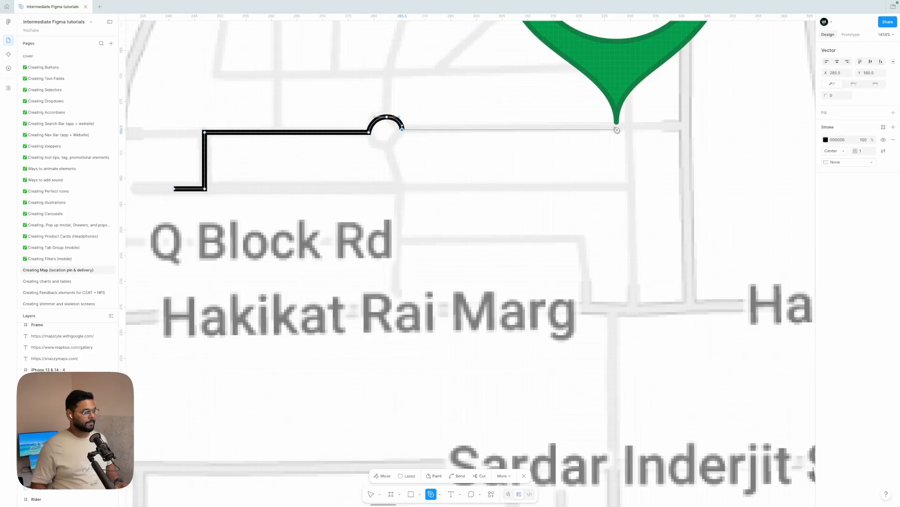
pyautogui.click(616, 130)
# Add a few route points around the shop pin's tip and undo the last stray point.
pyautogui.hscroll(3, 617, 130)
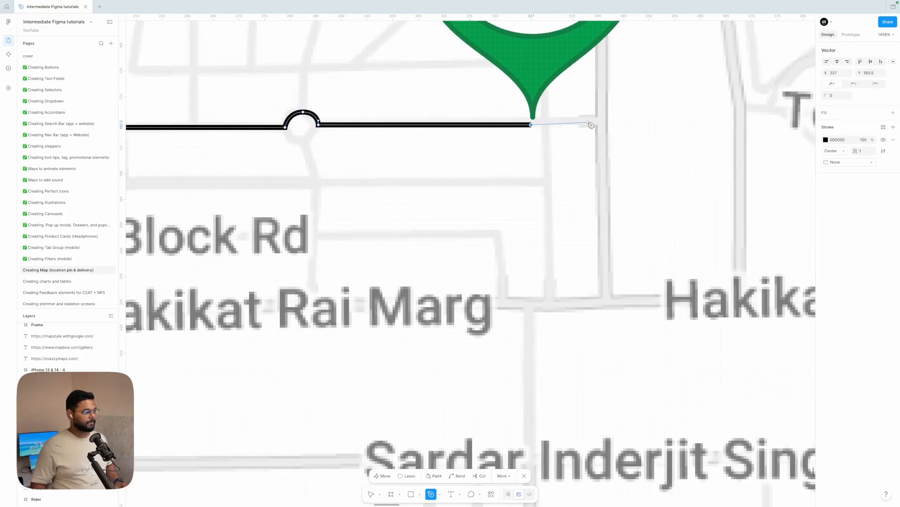
pyautogui.click(525, 118)
pyautogui.click(546, 117)
pyautogui.click(540, 124)
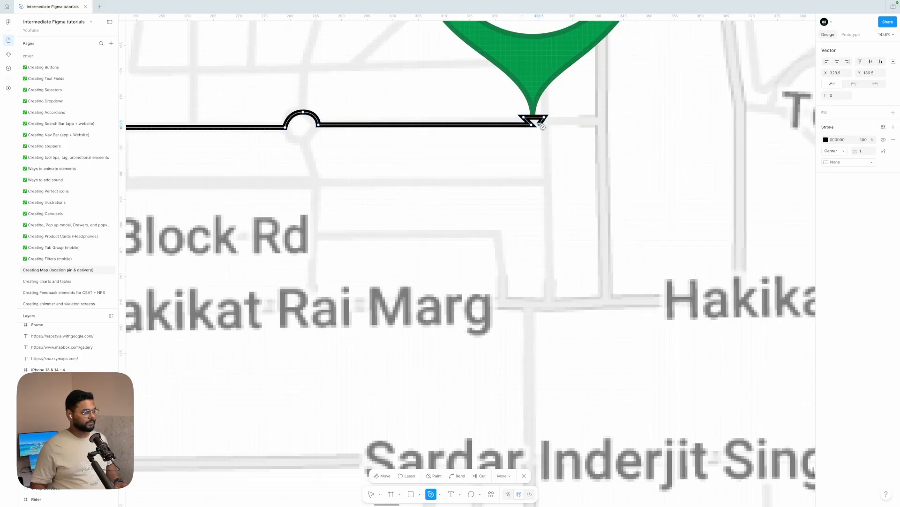
pyautogui.click(599, 124)
pyautogui.scroll(-5, 599, 123)
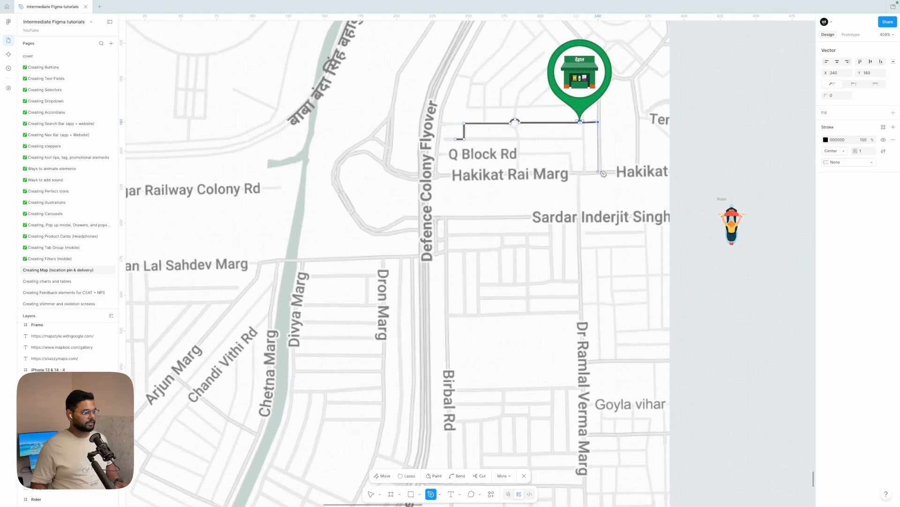
pyautogui.hotkey('ctrl', 'z')
# Extend the route right along the street, then down Dr Ramlal Verma Marg to Block A Lajpat Nagar 1 Rd.
pyautogui.scroll(5, 593, 155)
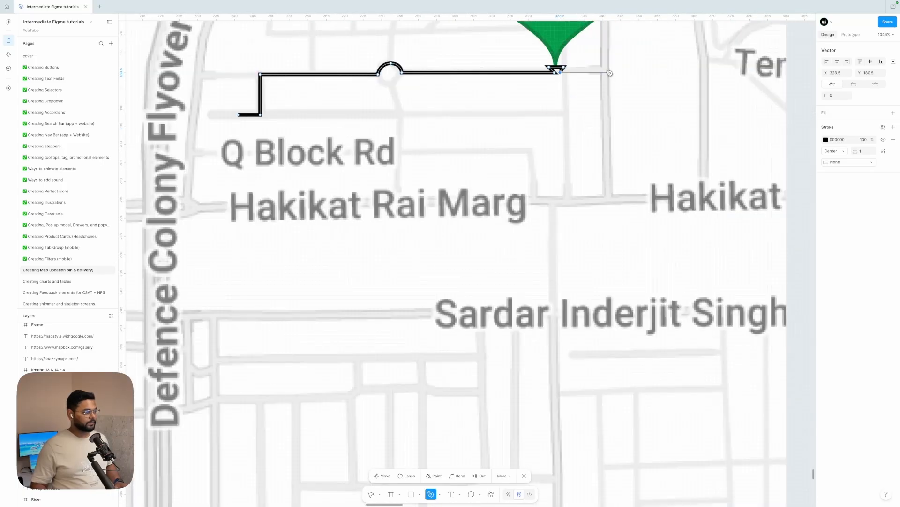
pyautogui.click(604, 72)
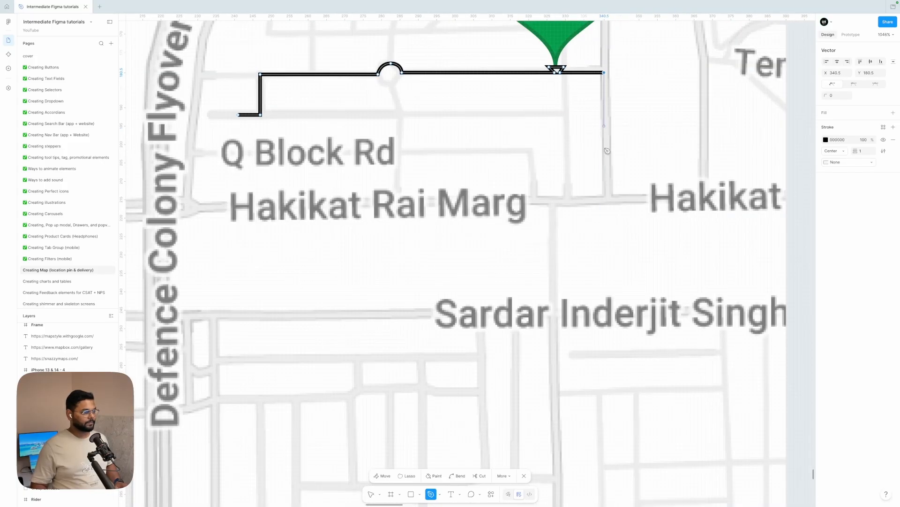
pyautogui.click(604, 197)
pyautogui.keyDown('ctrl'); pyautogui.scroll(-5, 555, 202); pyautogui.keyUp('ctrl')
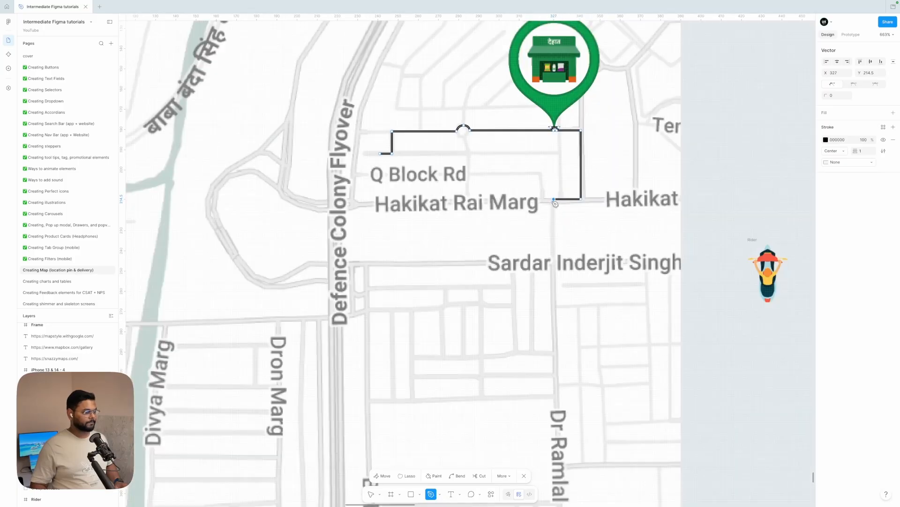
pyautogui.scroll(-5, 558, 357)
pyautogui.scroll(-3, 561, 361)
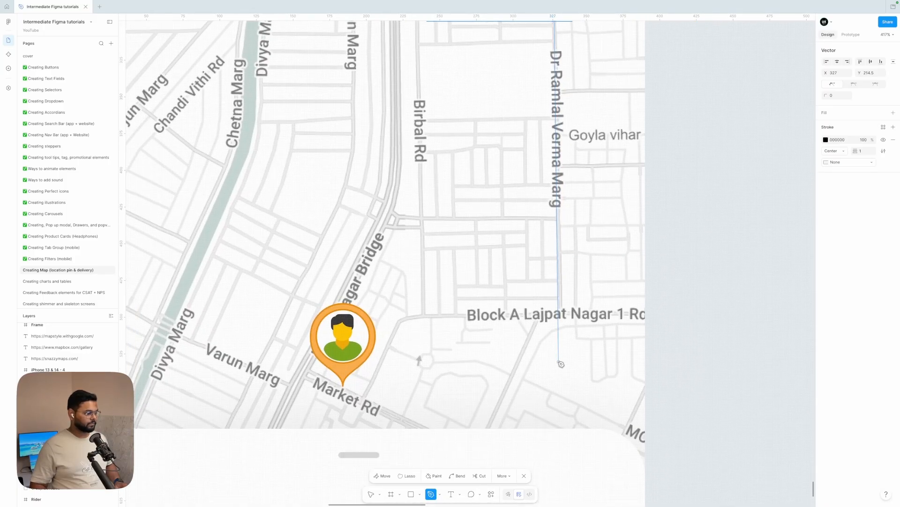
pyautogui.keyDown('ctrl'); pyautogui.scroll(3, 562, 309); pyautogui.keyUp('ctrl')
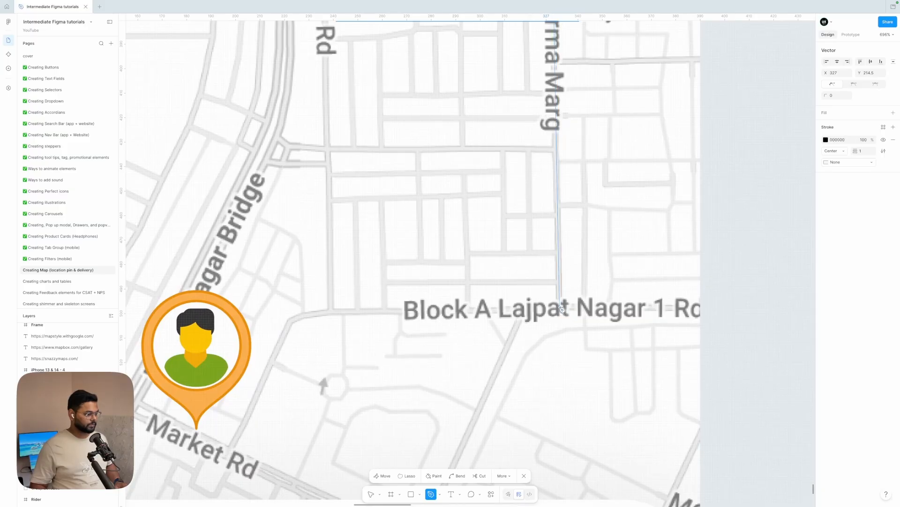
pyautogui.click(562, 310)
# With the Pen tool, continue the route left along Block A Lajpat Nagar 1 Rd and down to the person pin at Market Rd, then finish the path.
pyautogui.keyDown('ctrl'); pyautogui.scroll(-3, 561, 310); pyautogui.keyUp('ctrl')
pyautogui.scroll(-1, 561, 309)
pyautogui.keyDown('ctrl'); pyautogui.scroll(4, 473, 286); pyautogui.keyUp('ctrl')
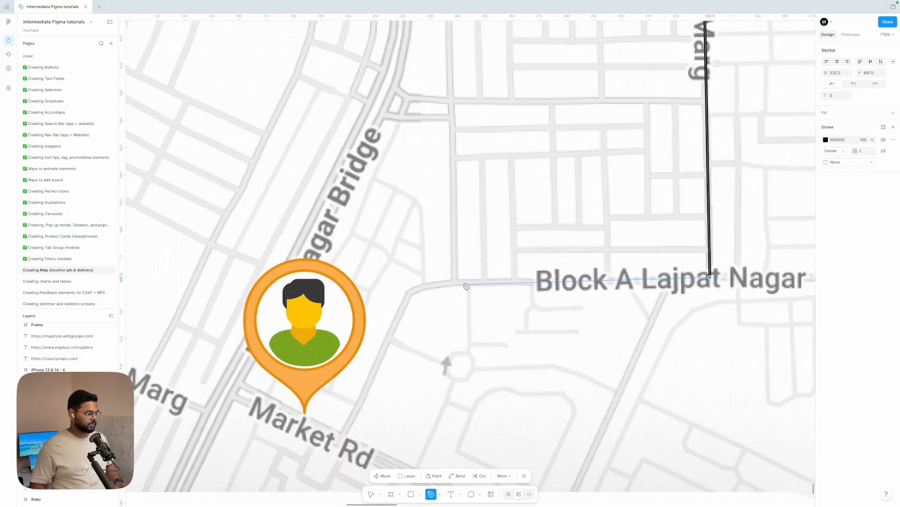
pyautogui.click(462, 283)
pyautogui.scroll(-1, 465, 276)
pyautogui.hscroll(-2, 465, 276)
pyautogui.click(474, 261)
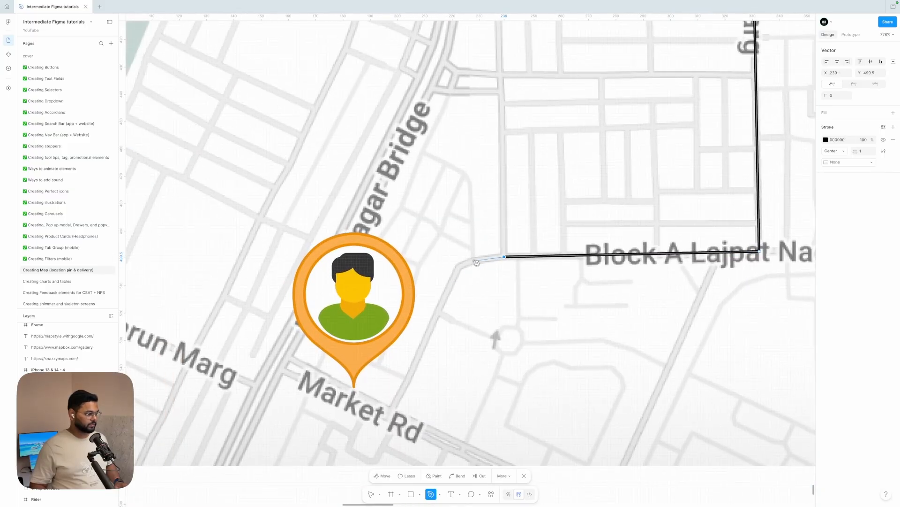
pyautogui.click(460, 268)
pyautogui.scroll(-3, 460, 268)
pyautogui.hscroll(-1, 460, 268)
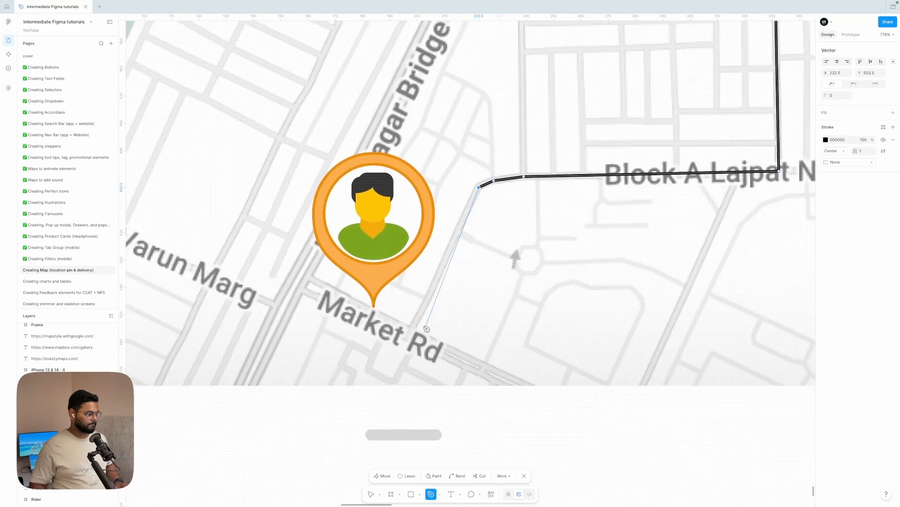
pyautogui.click(414, 330)
pyautogui.click(375, 312)
pyautogui.scroll(-5, 375, 312)
pyautogui.press('Escape')
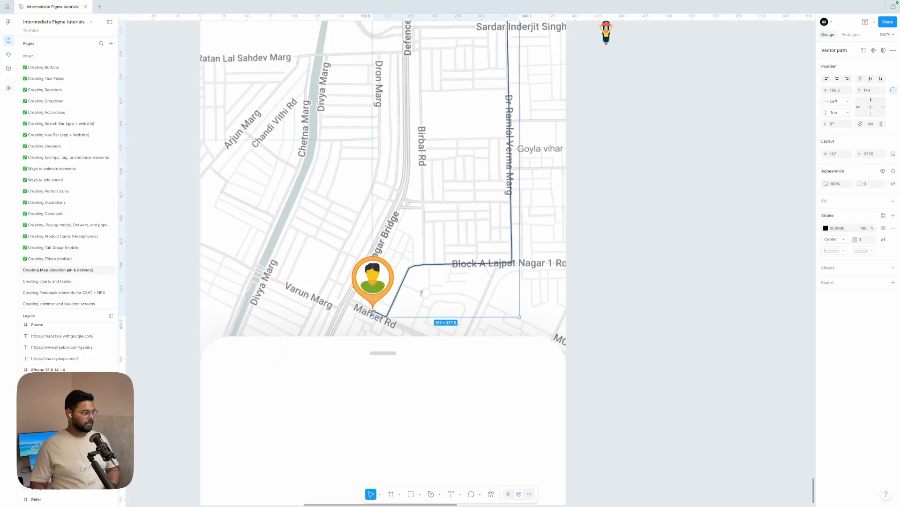
# Change the route's stroke colour to the green 2FCC70 swatch.
pyautogui.click(826, 228)
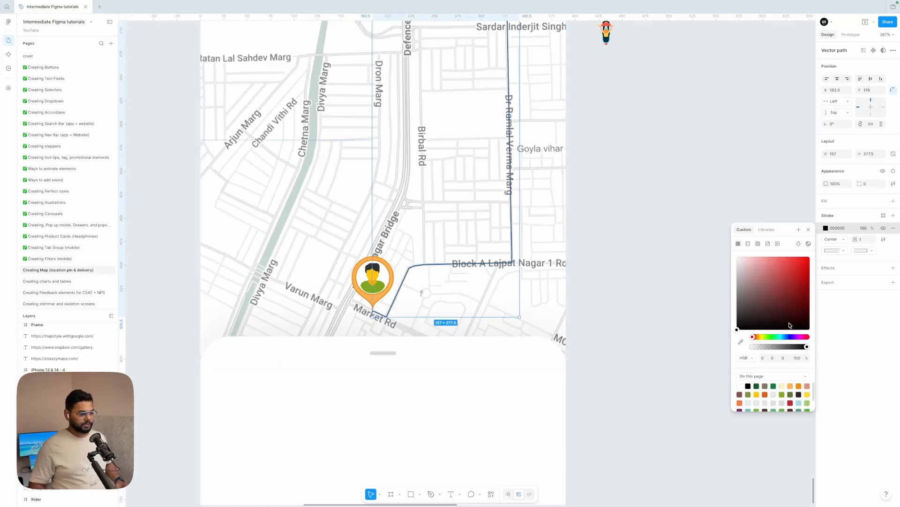
pyautogui.click(808, 402)
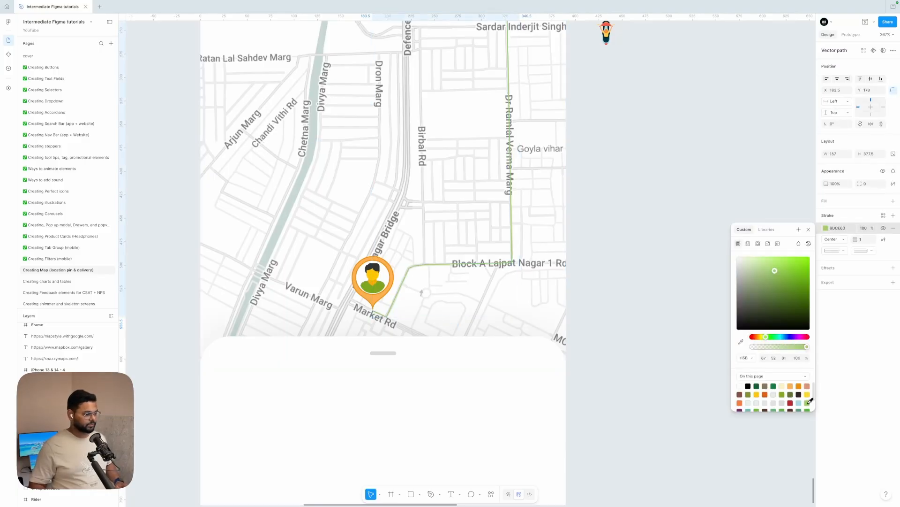
pyautogui.scroll(-1, 790, 399)
pyautogui.click(752, 398)
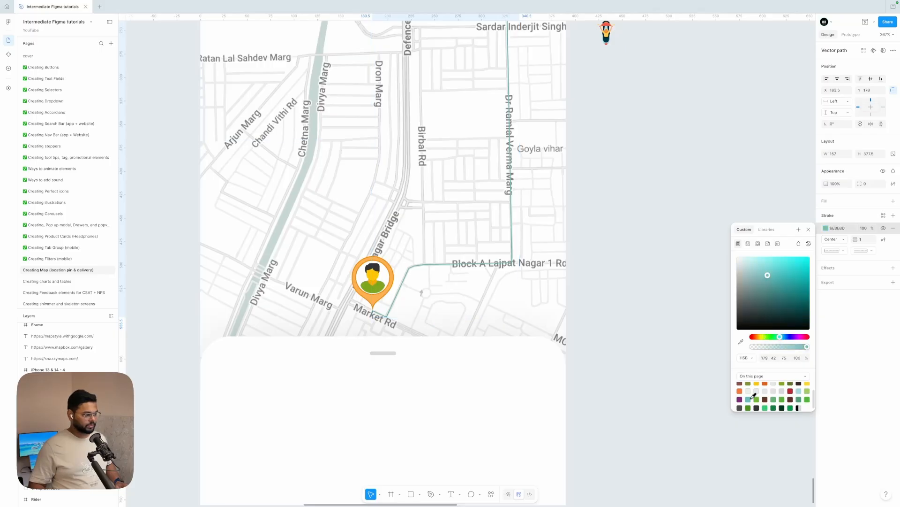
pyautogui.click(766, 407)
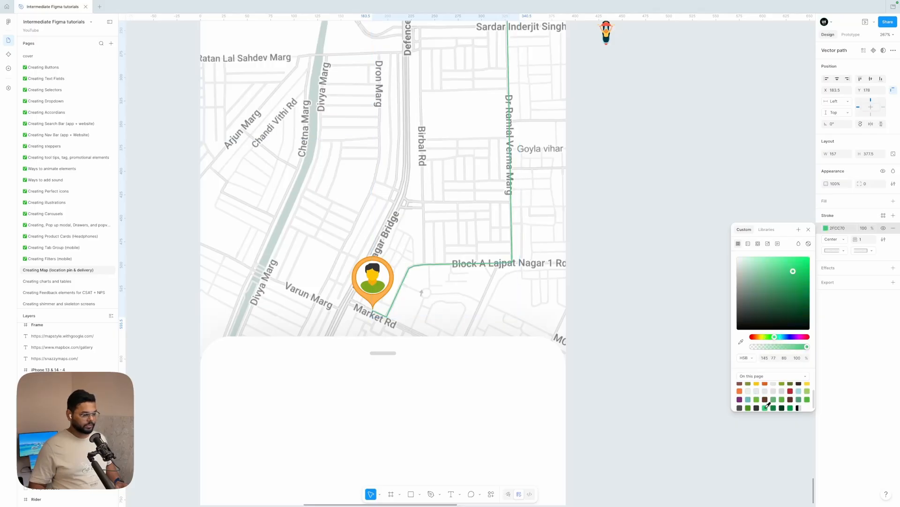
# Set the route's stroke weight to 3 and nudge it up one step.
pyautogui.click(863, 240)
pyautogui.write('3')
pyautogui.press('Return')
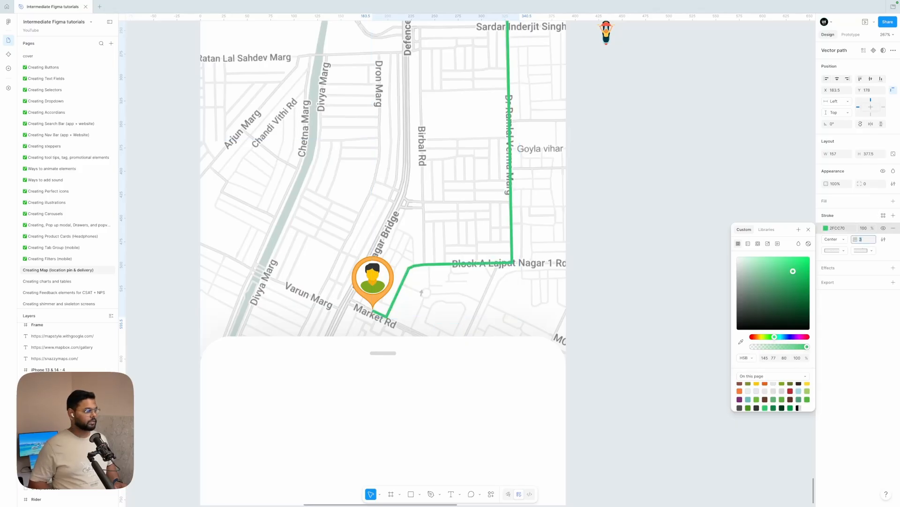
pyautogui.press('Up')
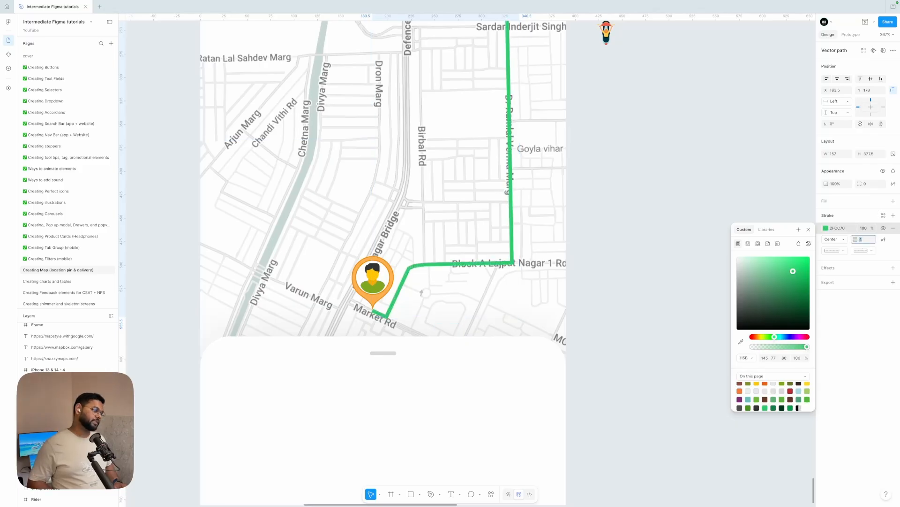
# Move the Rider icon onto the route's start near Q Block Rd.
pyautogui.scroll(-6, 720, 211)
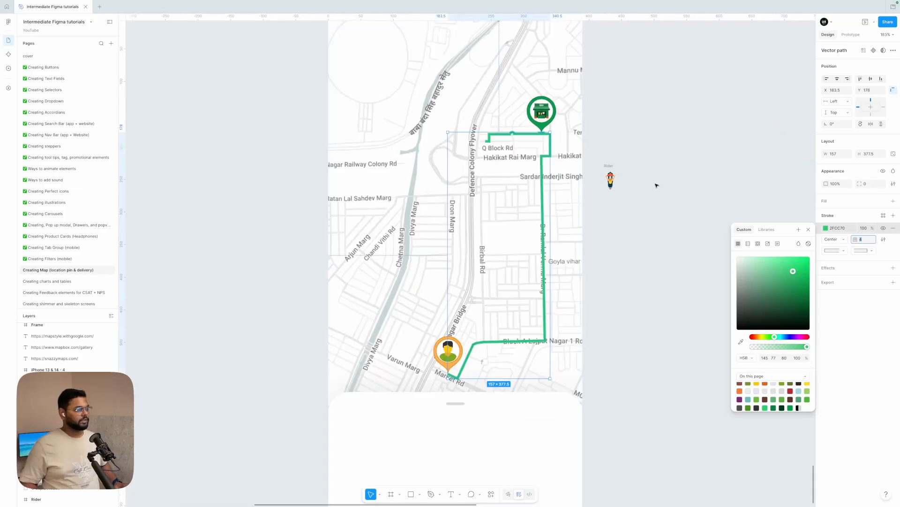
pyautogui.click(655, 185)
pyautogui.scroll(6, 655, 185)
pyautogui.moveTo(608, 195); pyautogui.dragTo(442, 187)
pyautogui.scroll(8, 434, 150)
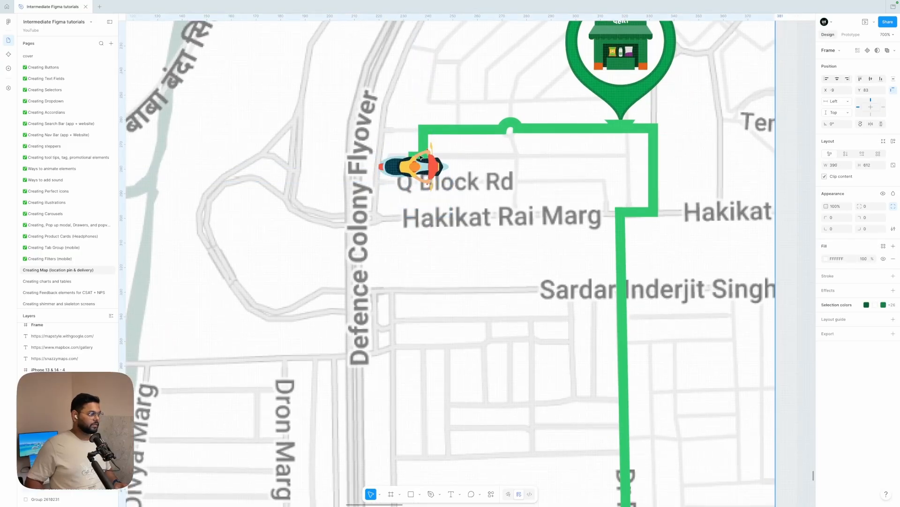
pyautogui.scroll(-6, 424, 184)
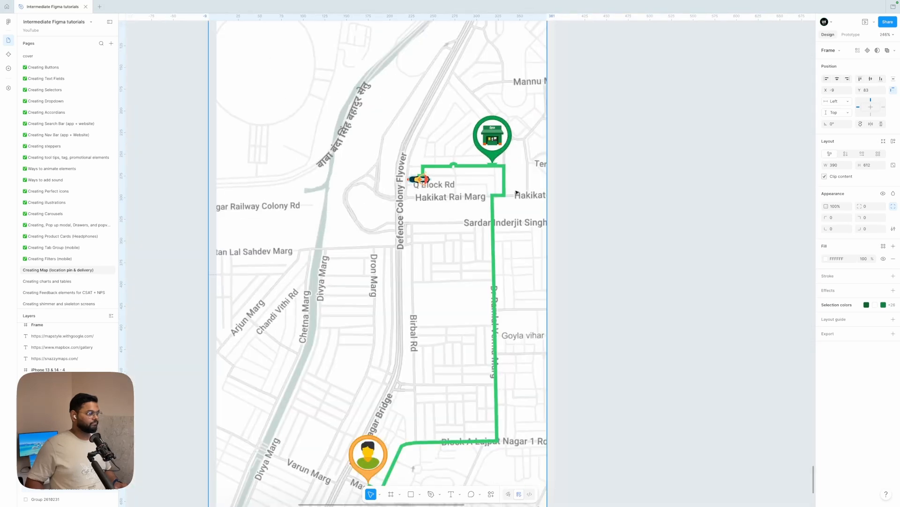
# Centre the map frame horizontally in its parent and nudge the Rider icon onto the route's corner.
pyautogui.click(835, 80)
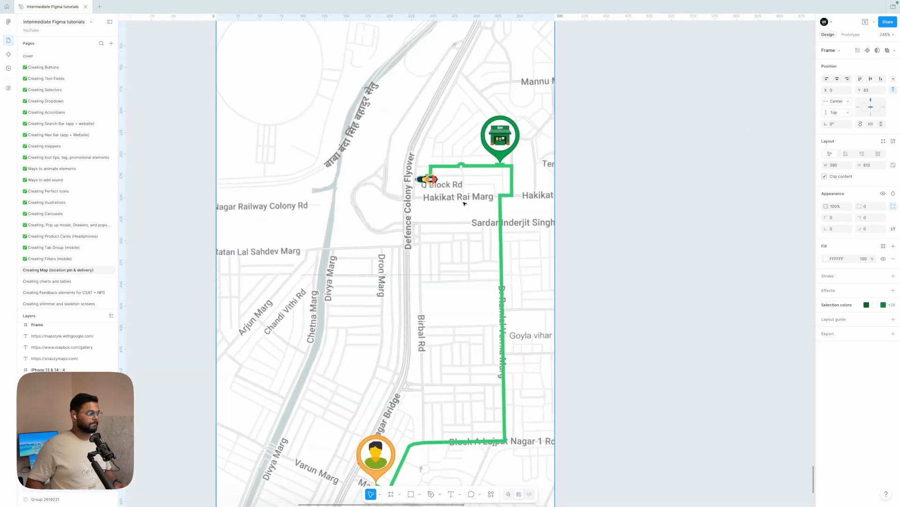
pyautogui.scroll(5, 428, 189)
pyautogui.moveTo(370, 140)
pyautogui.mouseDown()
pyautogui.moveTo(351, 134)
pyautogui.moveTo(374, 135)
pyautogui.mouseUp()
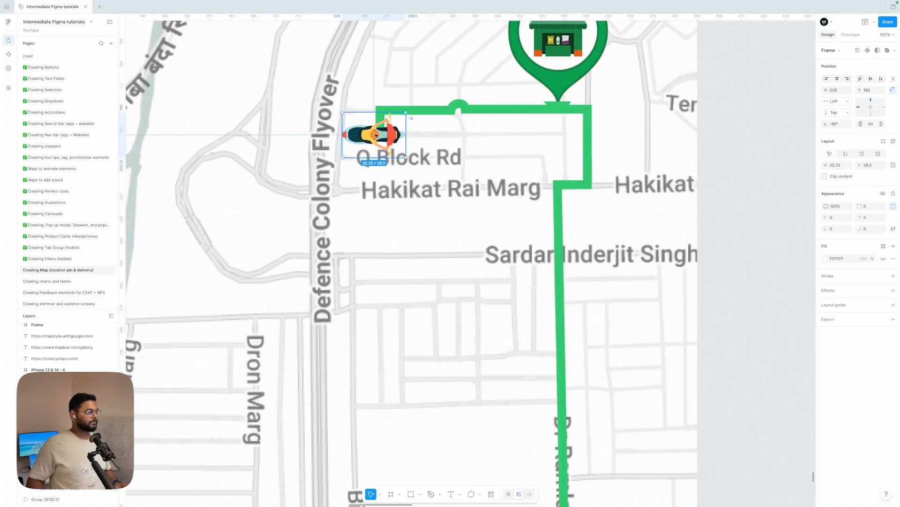
# Select the map frame and set its prototype overflow scrolling to Both directions.
pyautogui.scroll(-6, 374, 135)
pyautogui.click(554, 168)
pyautogui.scroll(-5, 554, 168)
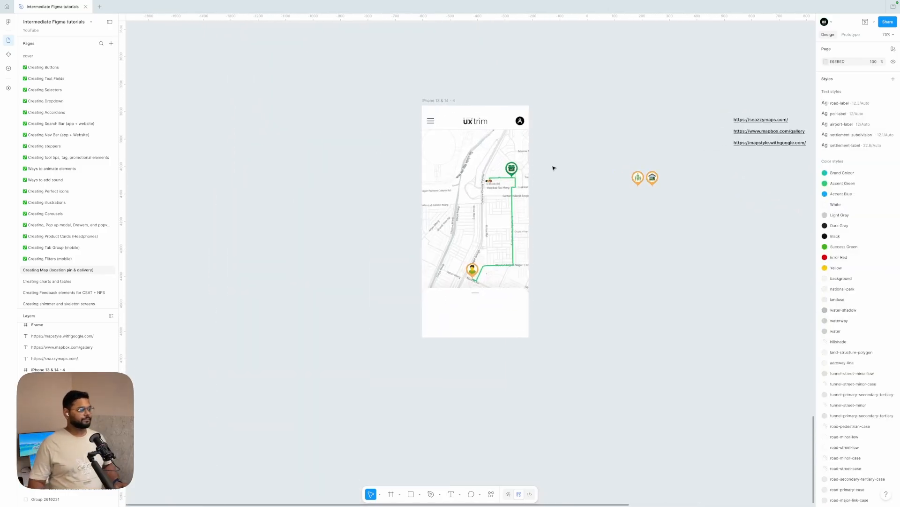
pyautogui.click(441, 208)
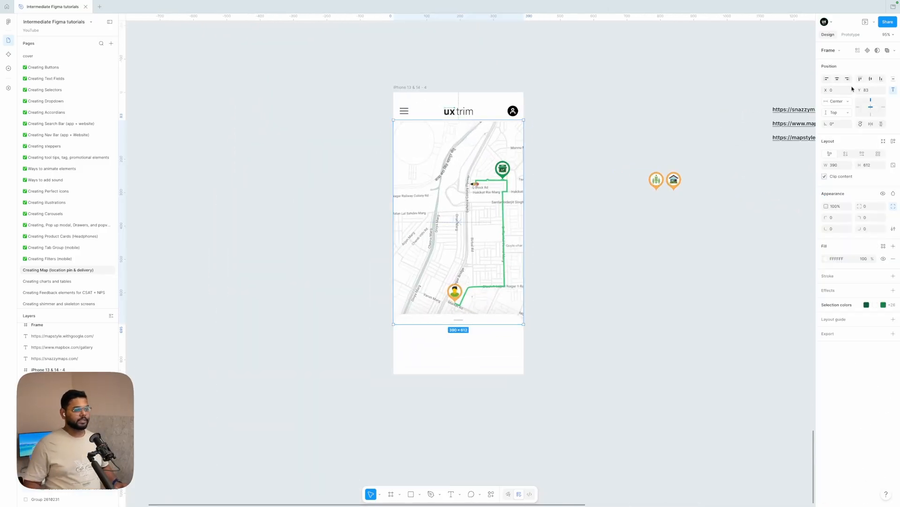
pyautogui.click(856, 35)
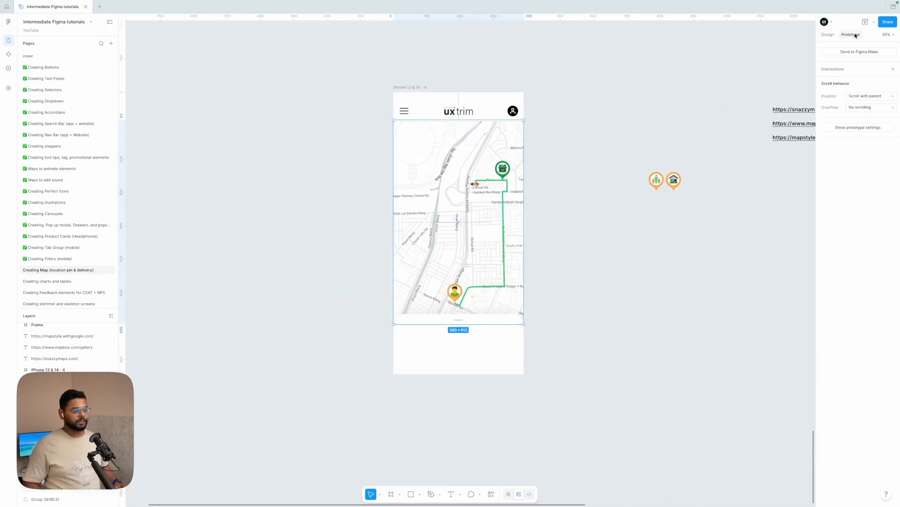
pyautogui.click(863, 107)
pyautogui.click(868, 133)
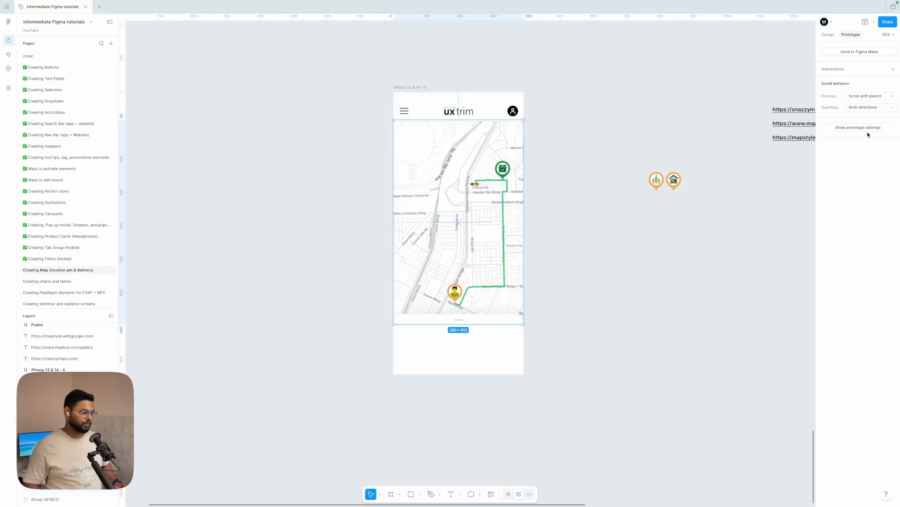
# Select the iPhone 13 & 14 - 4 frame and open its prototype preview.
pyautogui.click(686, 229)
pyautogui.click(422, 88)
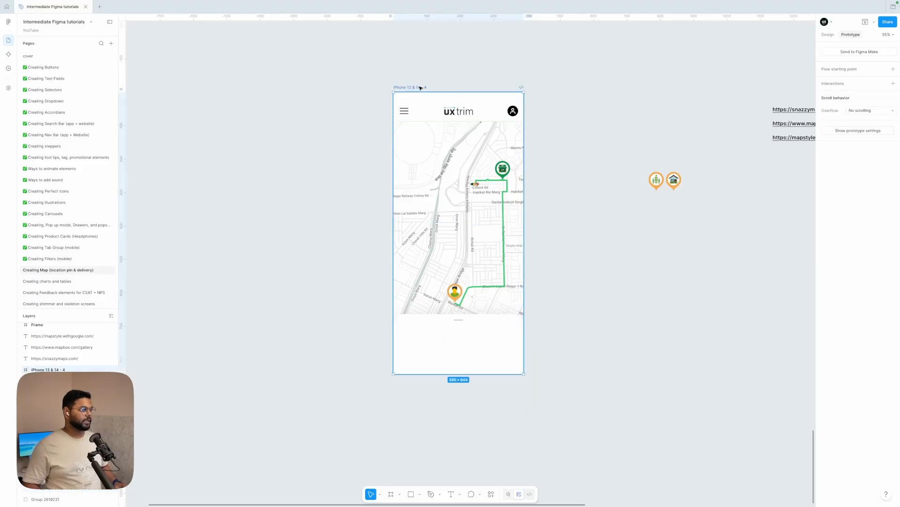
pyautogui.click(865, 22)
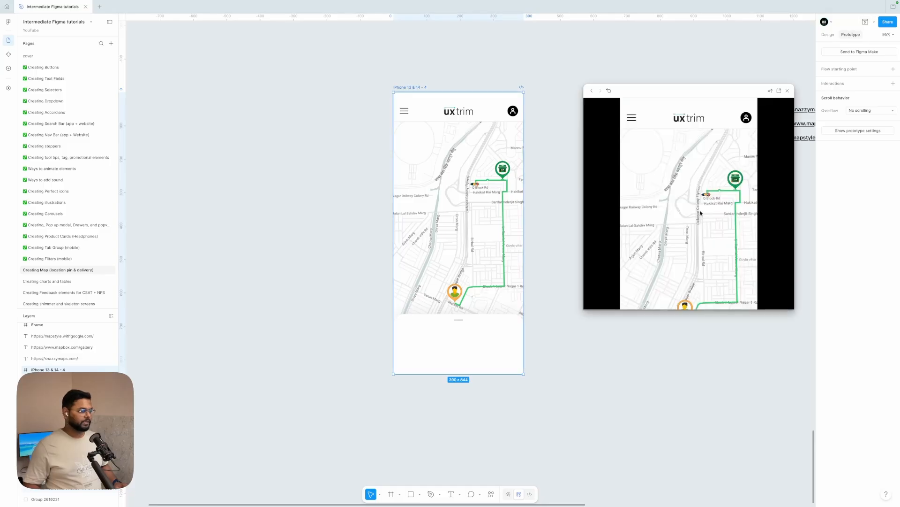
# Close the preview and set the prototype device to iPhone 14.
pyautogui.click(772, 62)
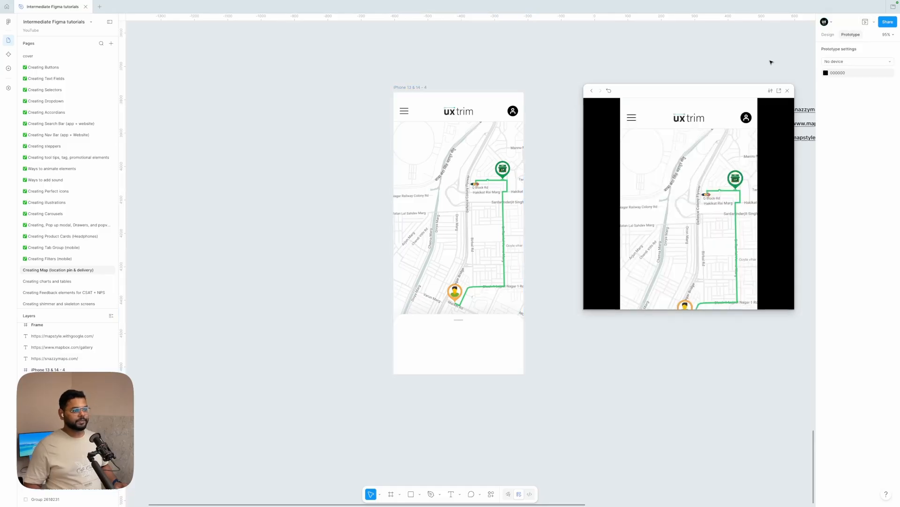
pyautogui.click(788, 90)
pyautogui.click(838, 61)
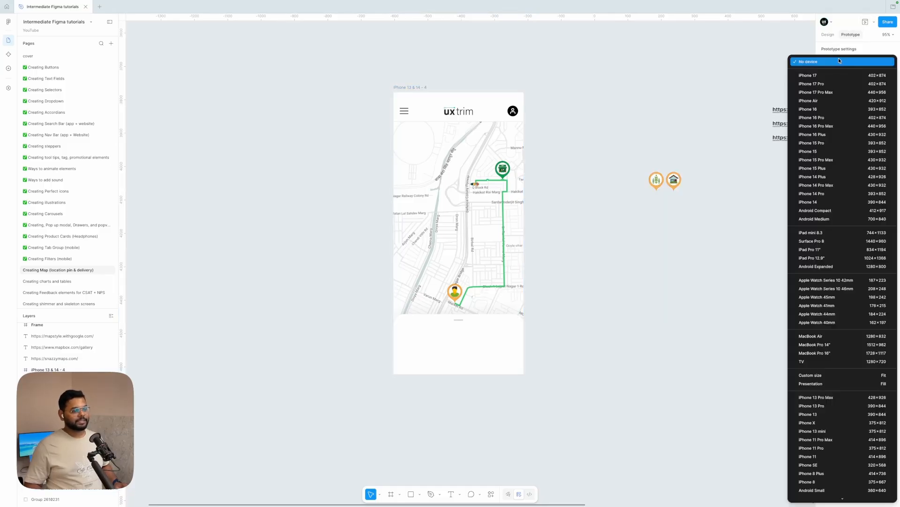
pyautogui.click(835, 207)
# Select the phone frame again, open the prototype preview and test scrolling the map inside it.
pyautogui.click(427, 89)
pyautogui.click(865, 22)
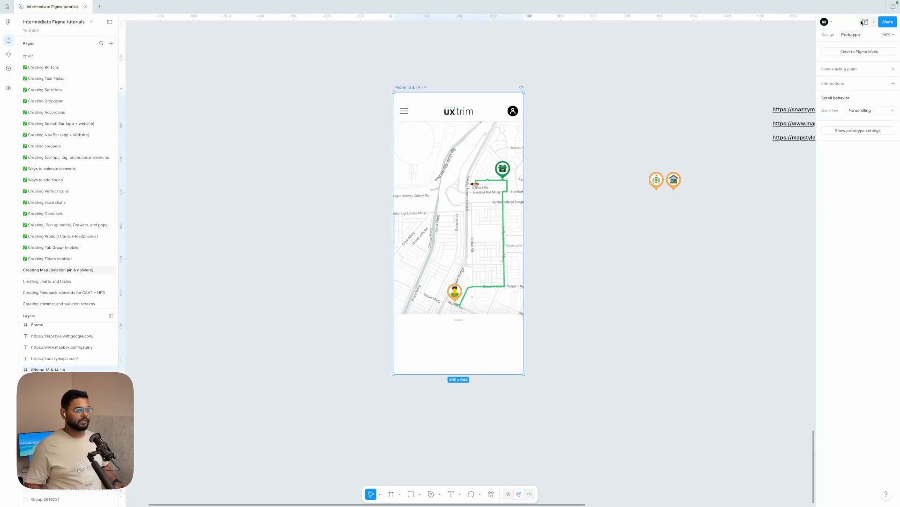
pyautogui.scroll(-5, 548, 228)
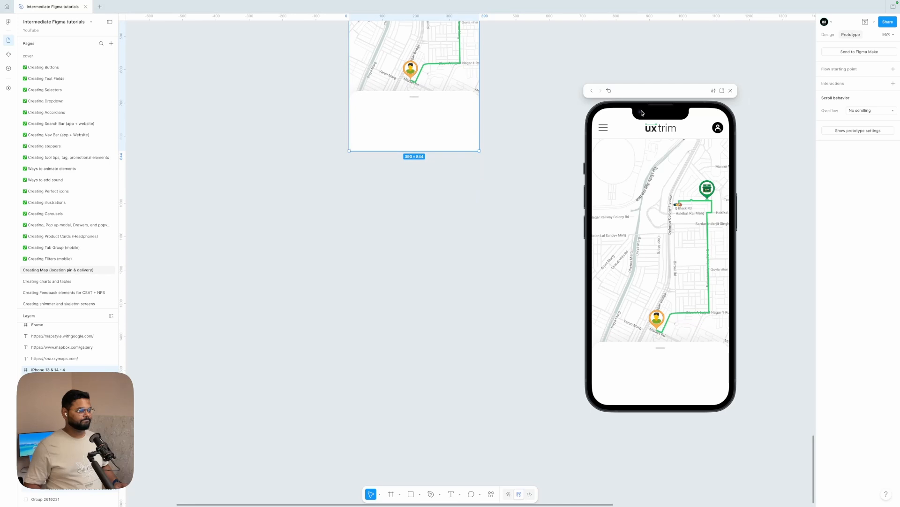
pyautogui.moveTo(643, 93); pyautogui.dragTo(512, 182)
pyautogui.scroll(-3, 529, 296)
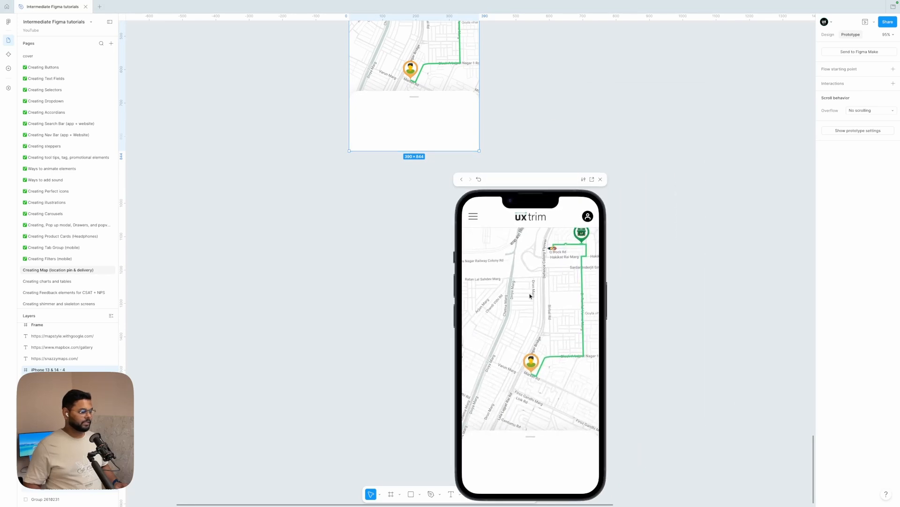